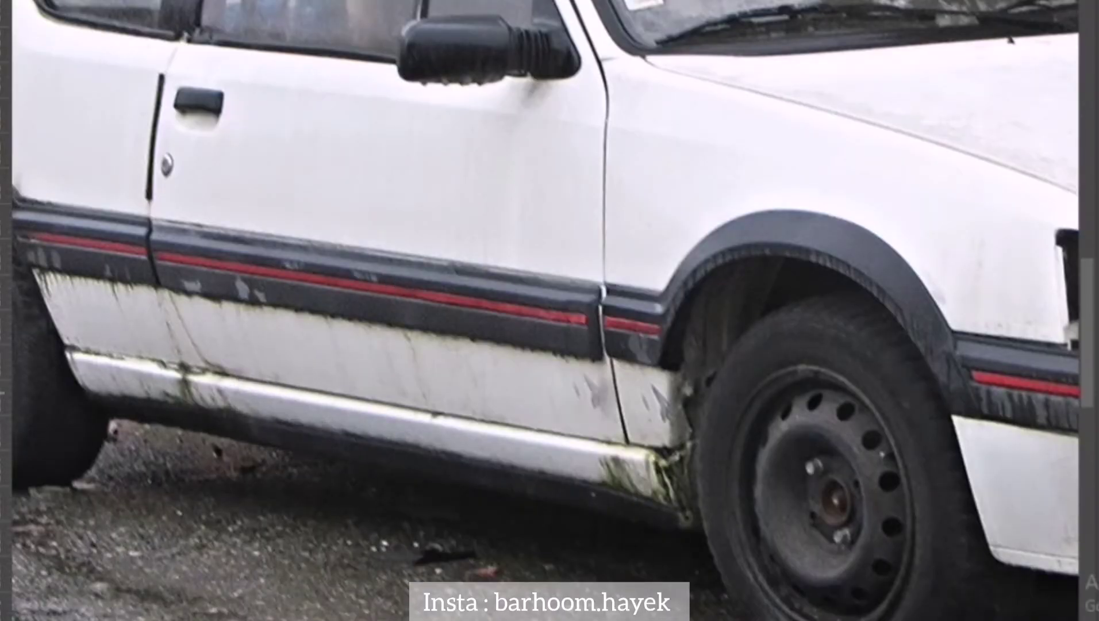
Step: Check the brush settings, then lasso the grimy lower door panel for cleaning
{"action": "right_click", "coordinate": [343, 304]}
{"action": "key", "text": "Escape"}
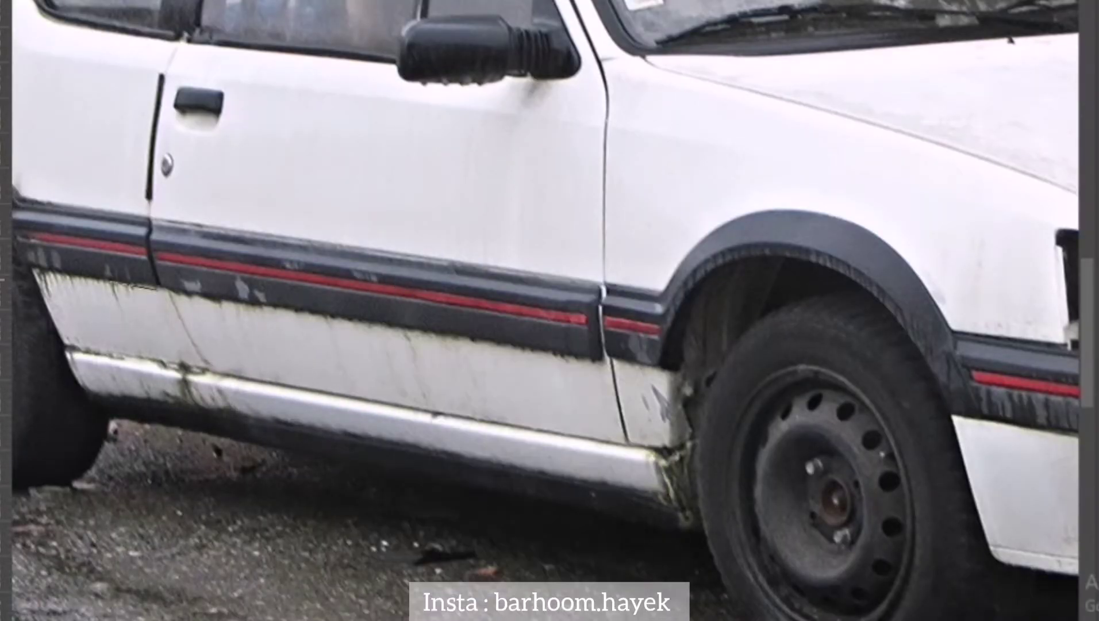
{"action": "left_click_drag", "start_coordinate": [172, 291], "coordinate": [172, 293]}
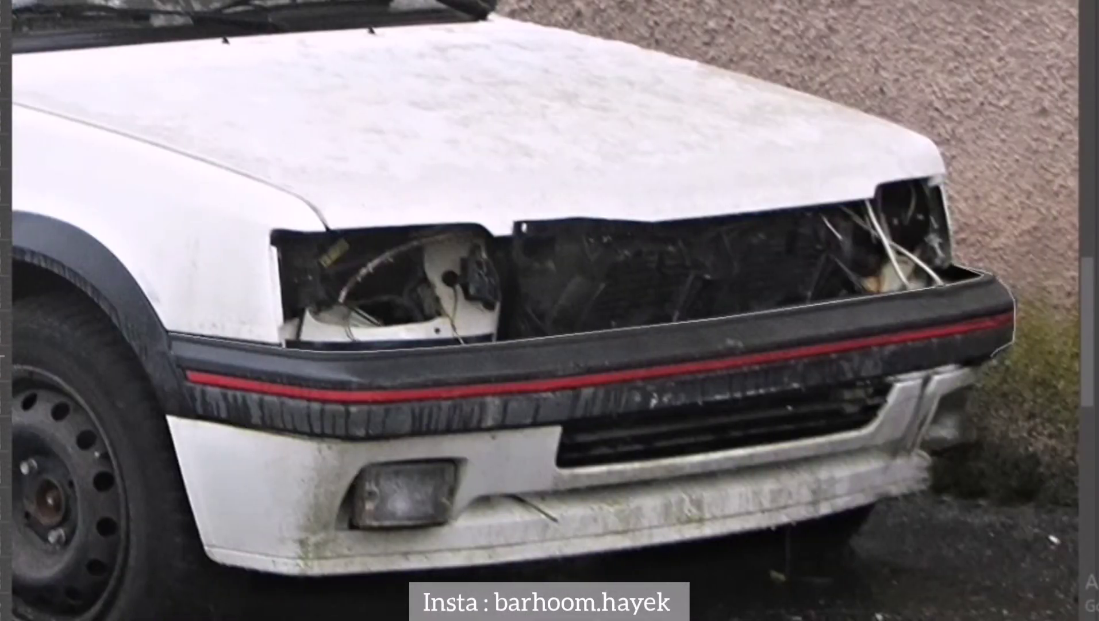
Step: Lasso the black front bumper strip and nudge it slightly upward with Free Transform
{"action": "key", "text": "ctrl+t"}
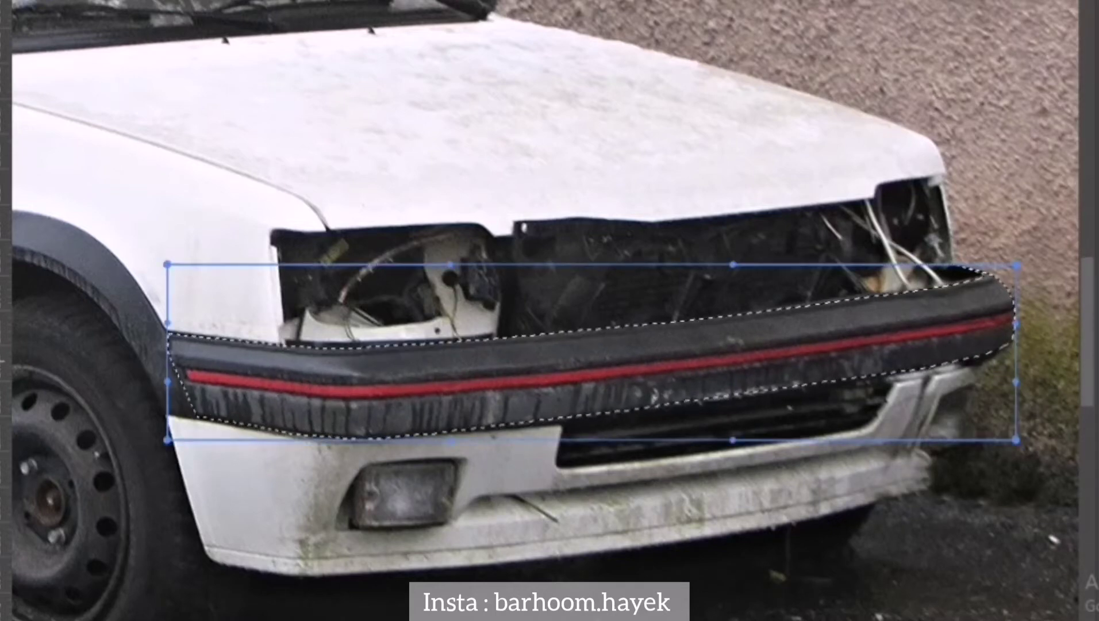
{"action": "key", "text": "Return"}
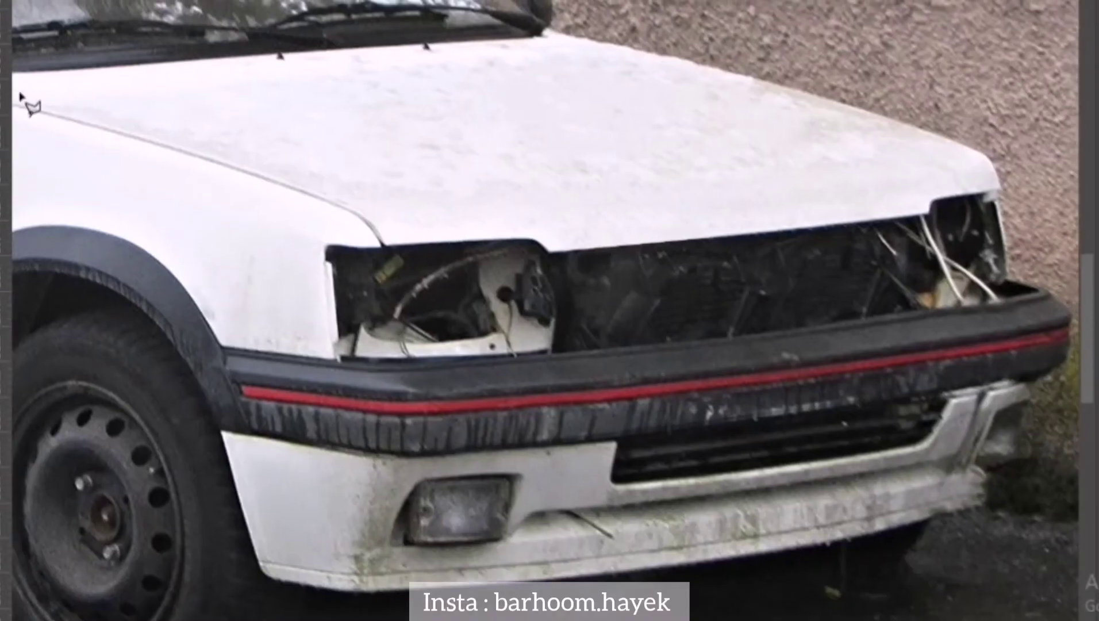
{"action": "left_click_drag", "start_coordinate": [334, 353], "coordinate": [540, 443]}
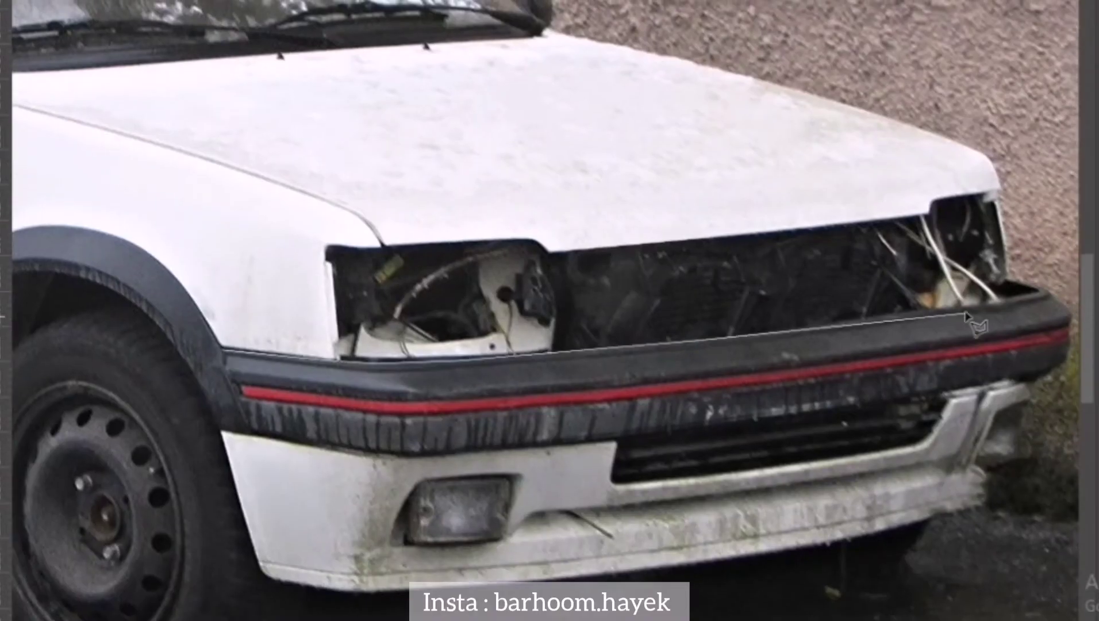
{"action": "left_click_drag", "start_coordinate": [254, 437], "coordinate": [230, 368]}
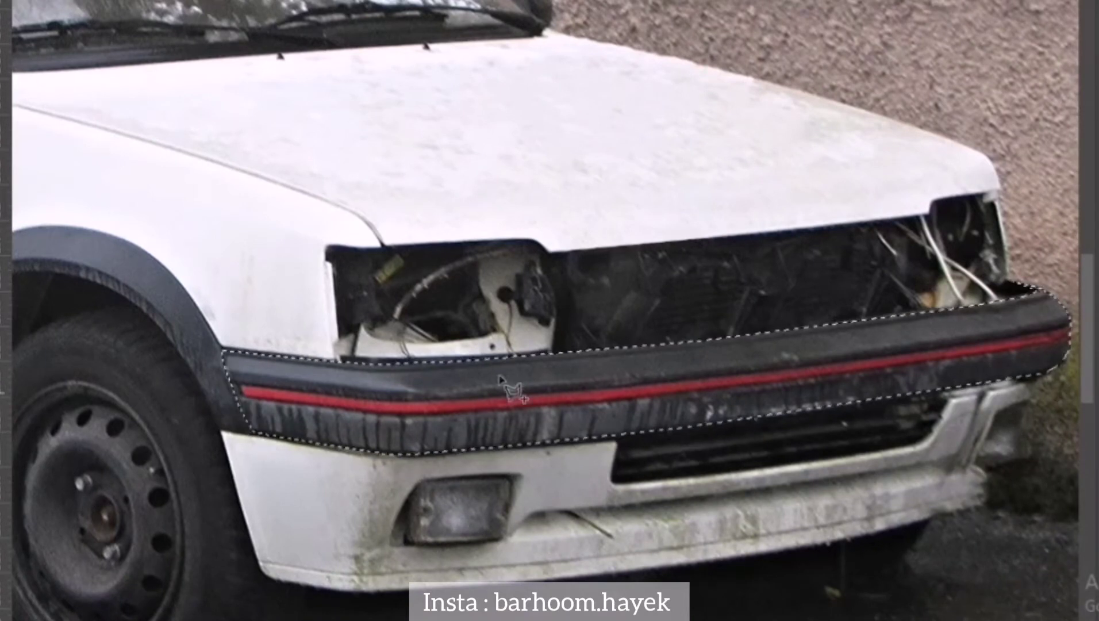
{"action": "key", "text": "ctrl+t"}
{"action": "key", "text": "Return"}
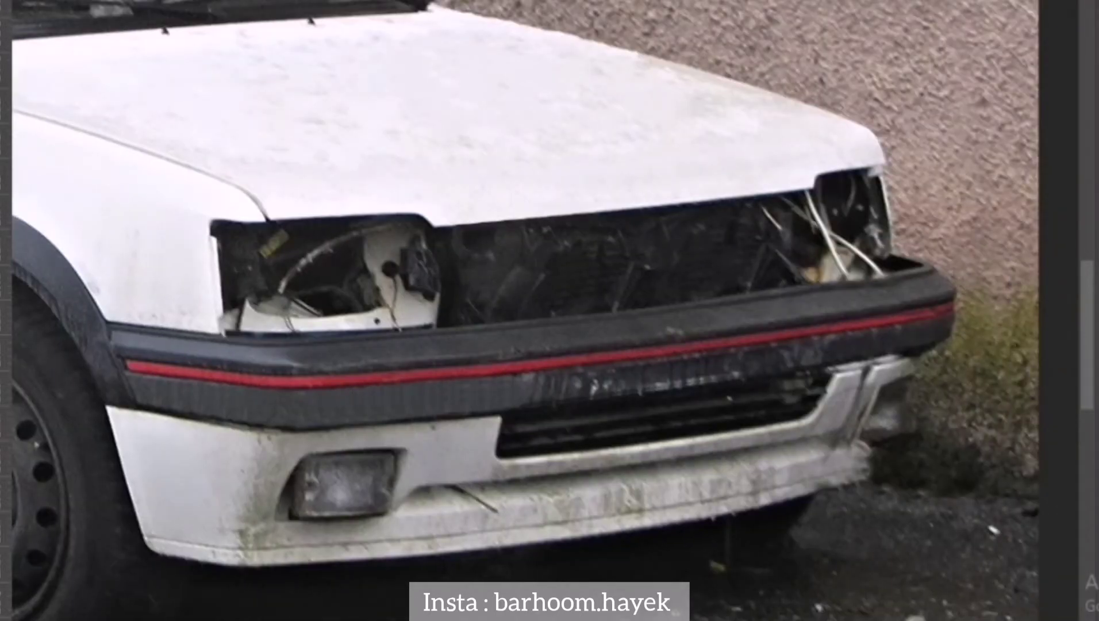
{"action": "left_click", "coordinate": [490, 415]}
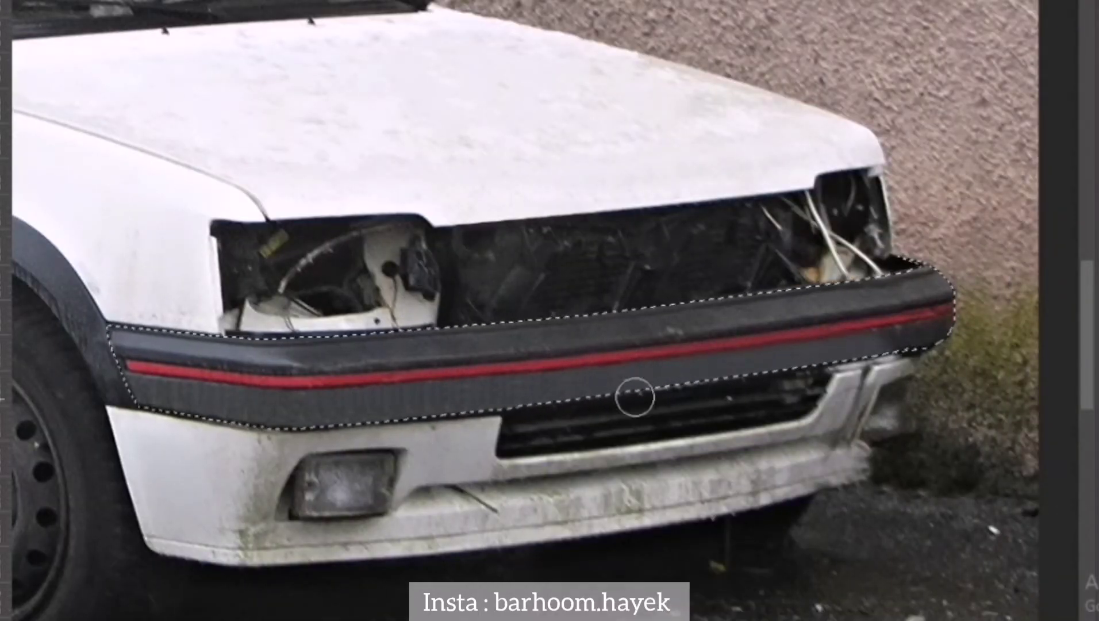
Step: Scale the new lower bumper onto the car front and warp it to follow the curve
{"action": "key", "text": "ctrl+t"}
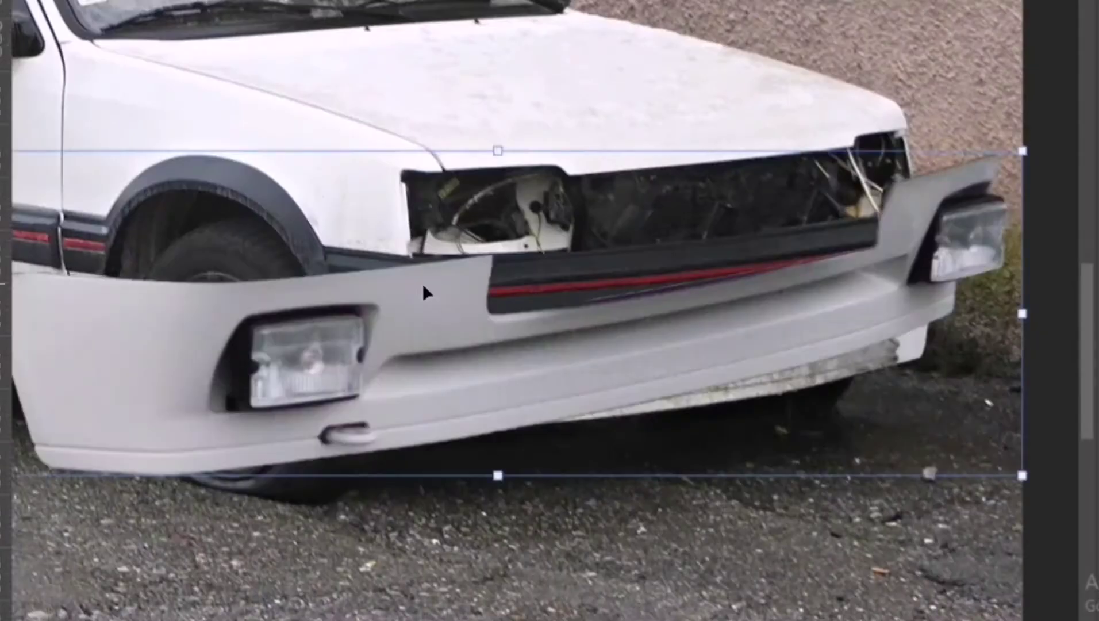
{"action": "left_click_drag", "start_coordinate": [422, 286], "coordinate": [860, 318]}
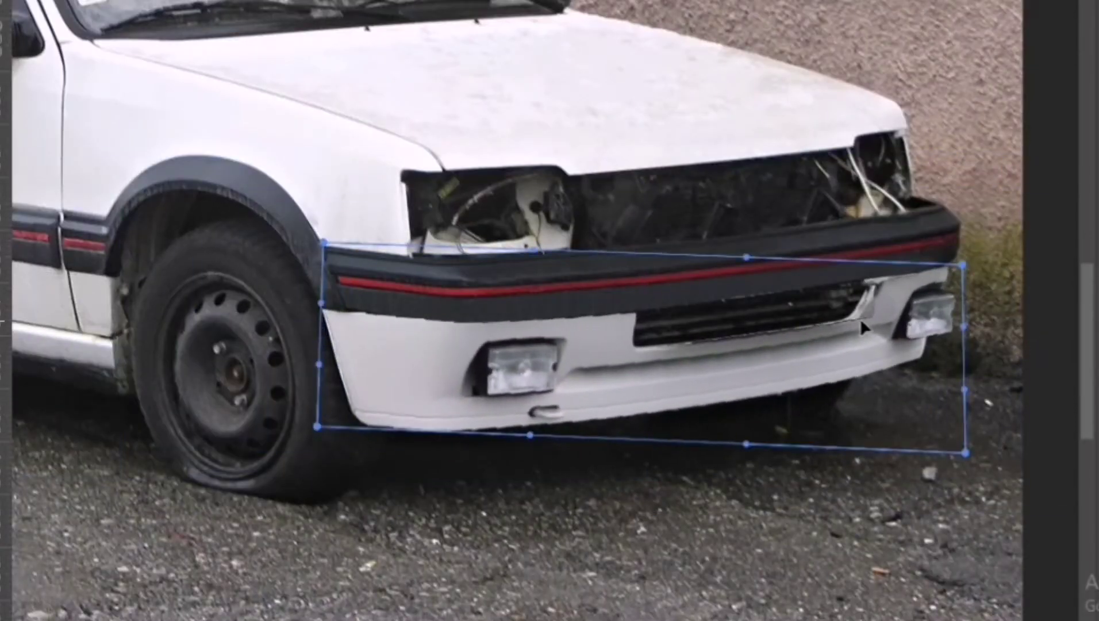
{"action": "left_click_drag", "start_coordinate": [584, 338], "coordinate": [487, 383]}
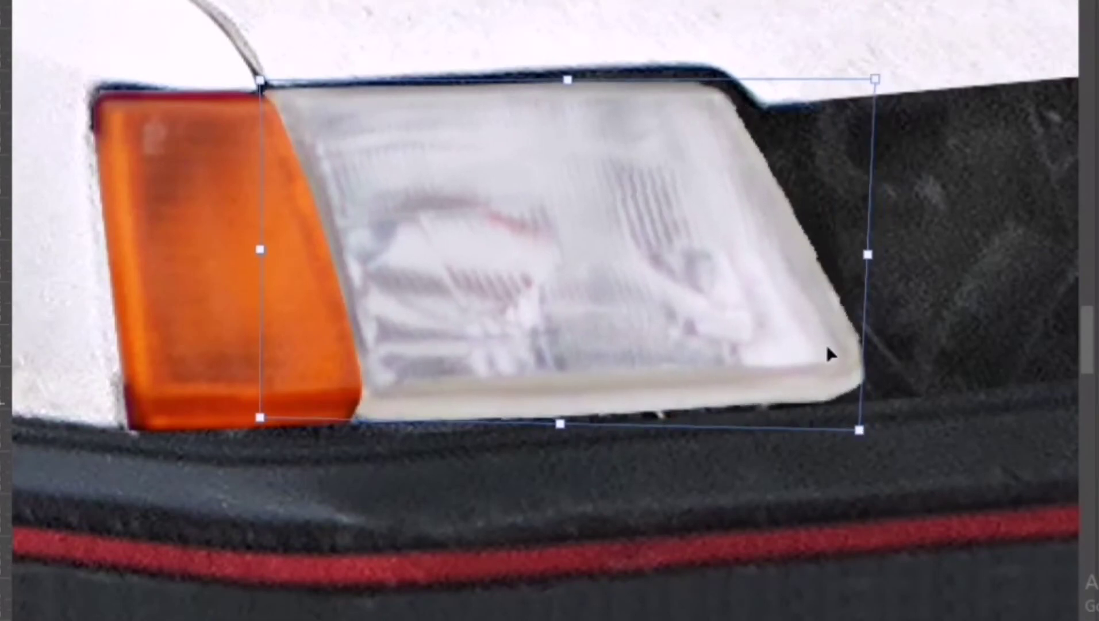
Step: Skew the left and right headlights to fit their openings
{"action": "left_click_drag", "start_coordinate": [820, 262], "coordinate": [821, 270]}
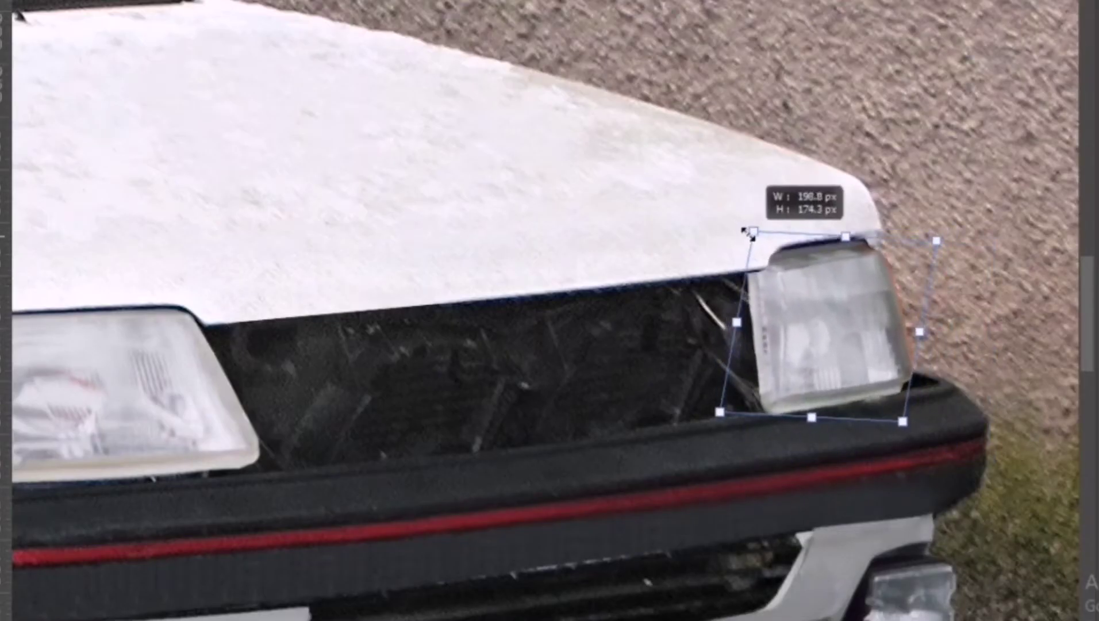
{"action": "left_click_drag", "start_coordinate": [733, 323], "coordinate": [741, 320]}
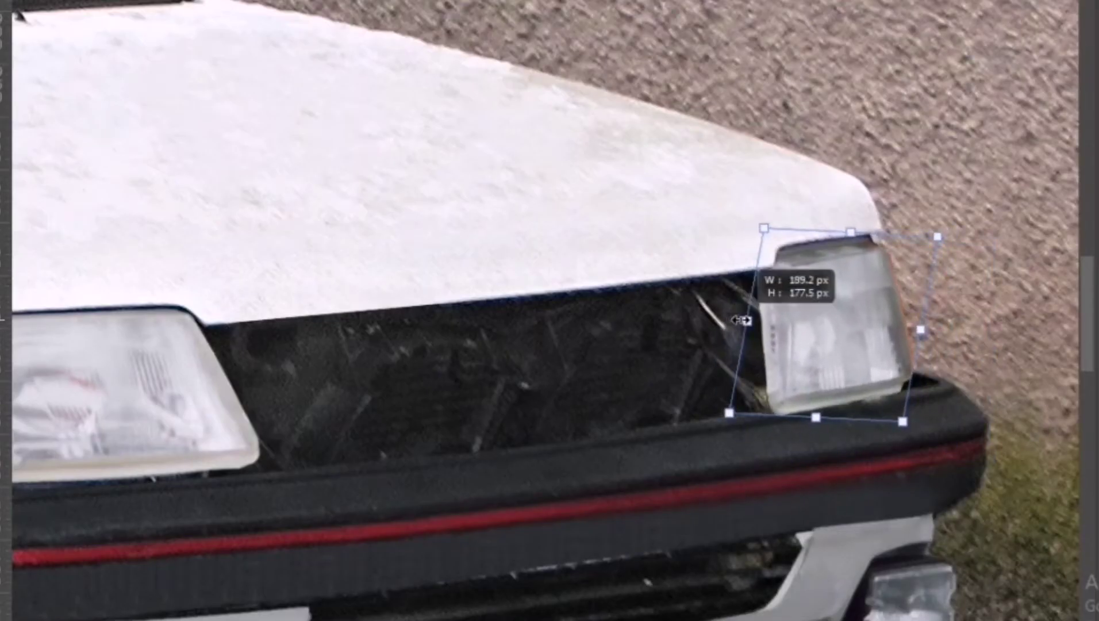
{"action": "key", "text": "Return"}
{"action": "key", "text": "ctrl+t"}
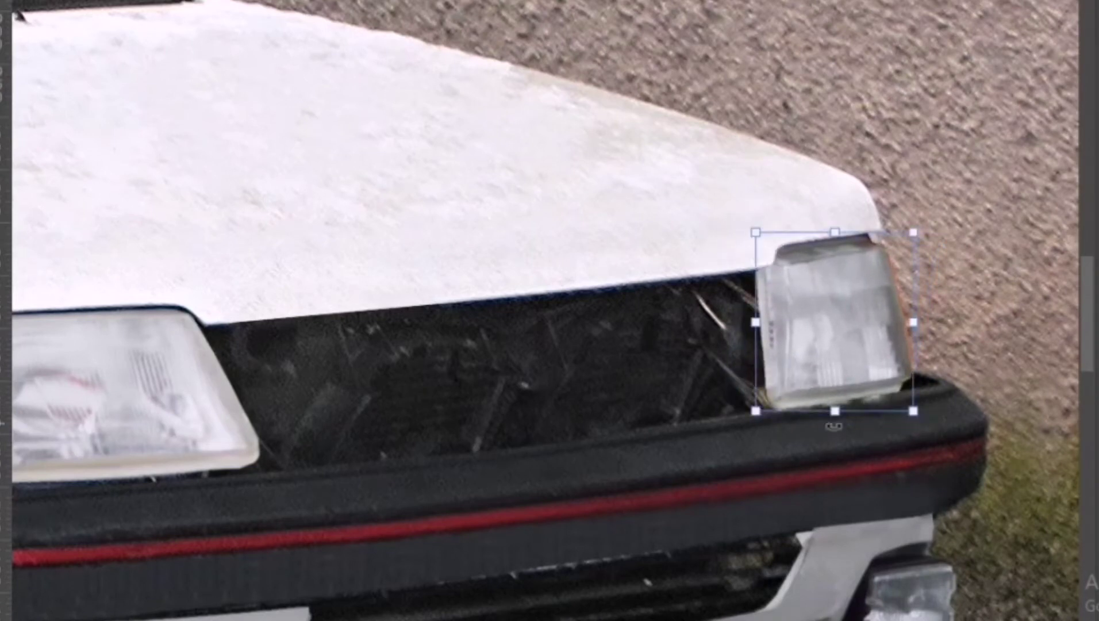
{"action": "key", "text": "Return"}
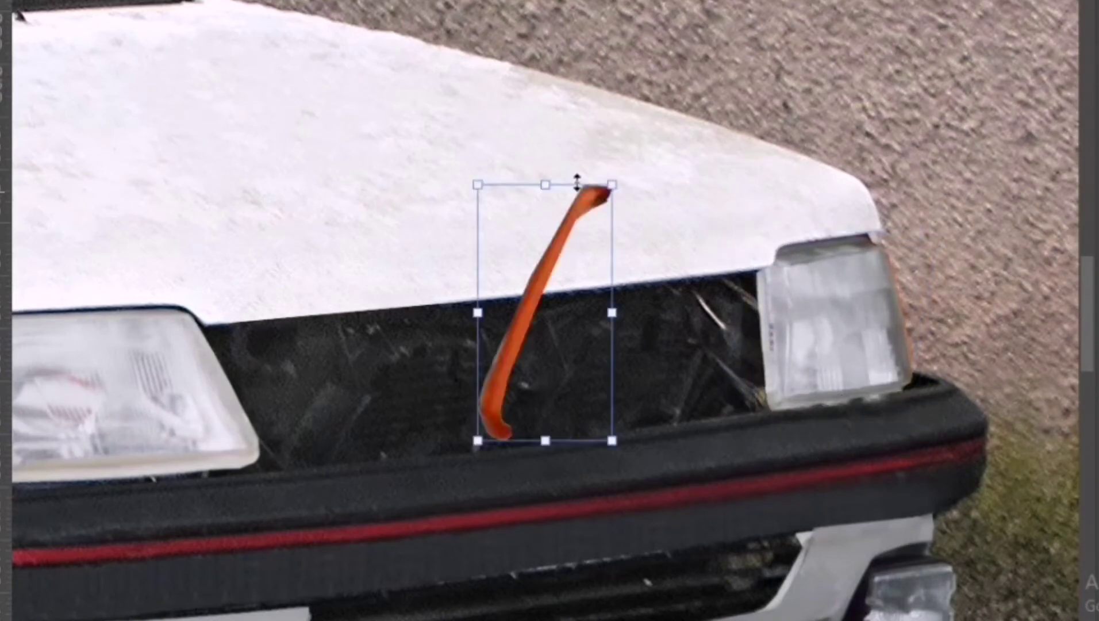
Step: Stretch the orange indicator along the headlight edge
{"action": "left_click_drag", "start_coordinate": [933, 309], "coordinate": [954, 311]}
{"action": "key", "text": "Return"}
{"action": "scroll", "coordinate": [857, 302], "scroll_direction": "up", "scroll_amount": 5}
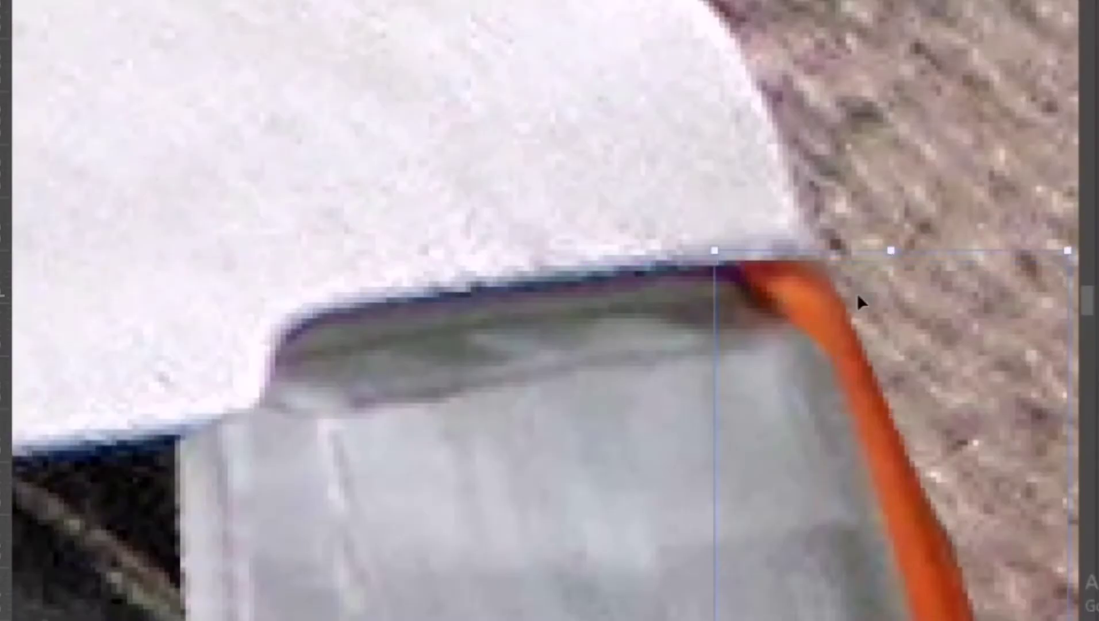
{"action": "scroll", "coordinate": [598, 494], "scroll_direction": "down", "scroll_amount": 5}
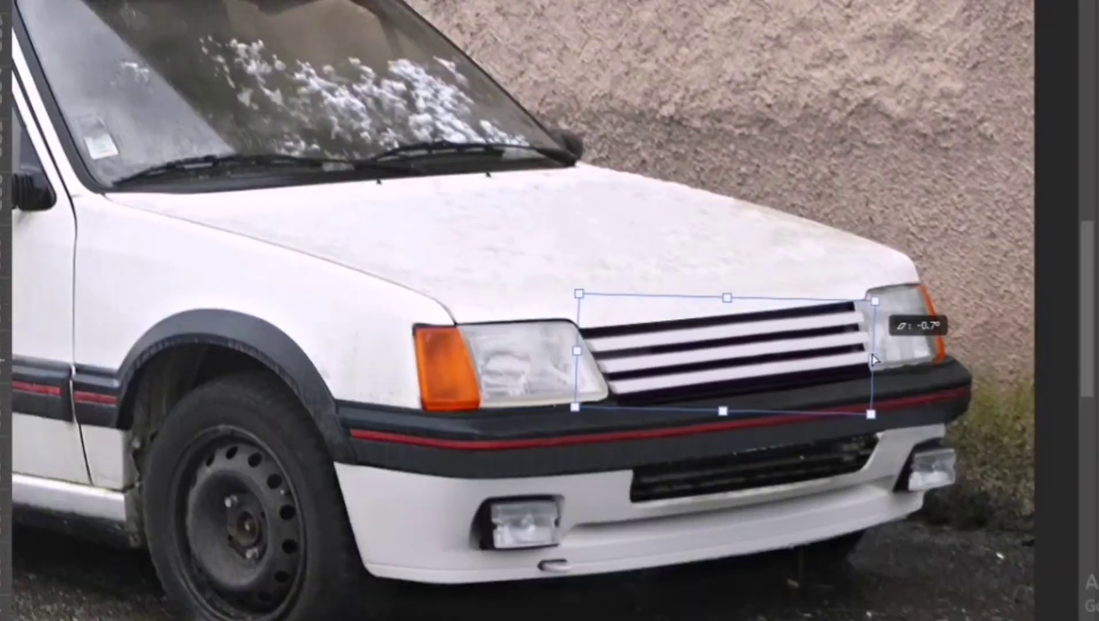
Step: Angle the grille slats to match the bumper and commit the grille fit
{"action": "left_click_drag", "start_coordinate": [872, 301], "coordinate": [879, 276]}
{"action": "left_click_drag", "start_coordinate": [579, 404], "coordinate": [580, 396]}
{"action": "key", "text": "Return"}
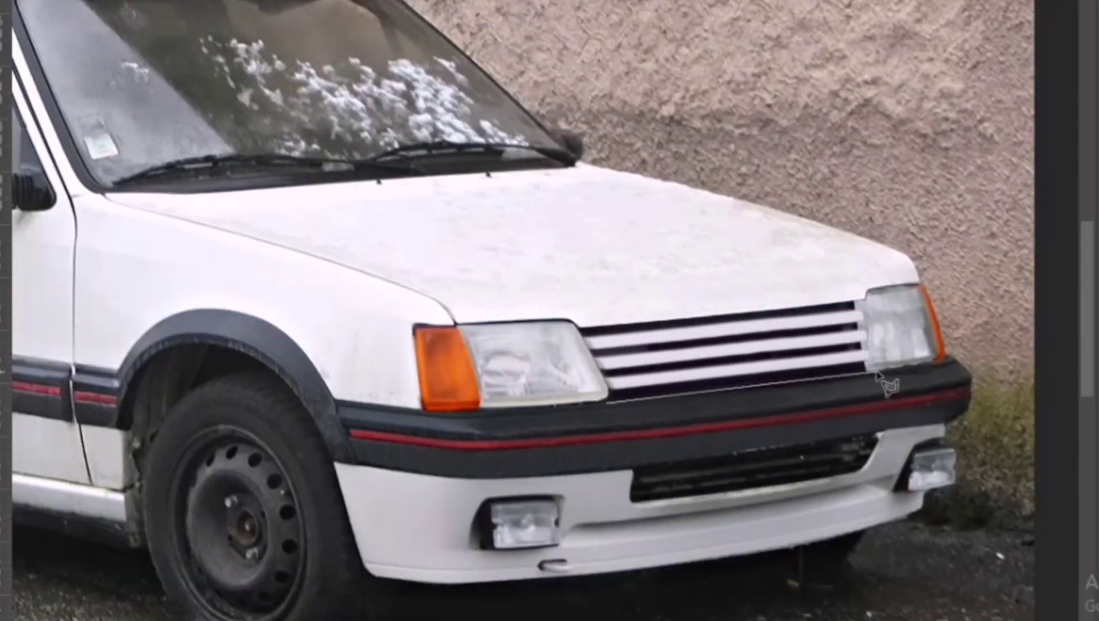
Step: Lasso the lower bumper air intake and fill it solid black
{"action": "key", "text": "ctrl+0"}
{"action": "scroll", "coordinate": [580, 428], "scroll_direction": "up", "scroll_amount": 5}
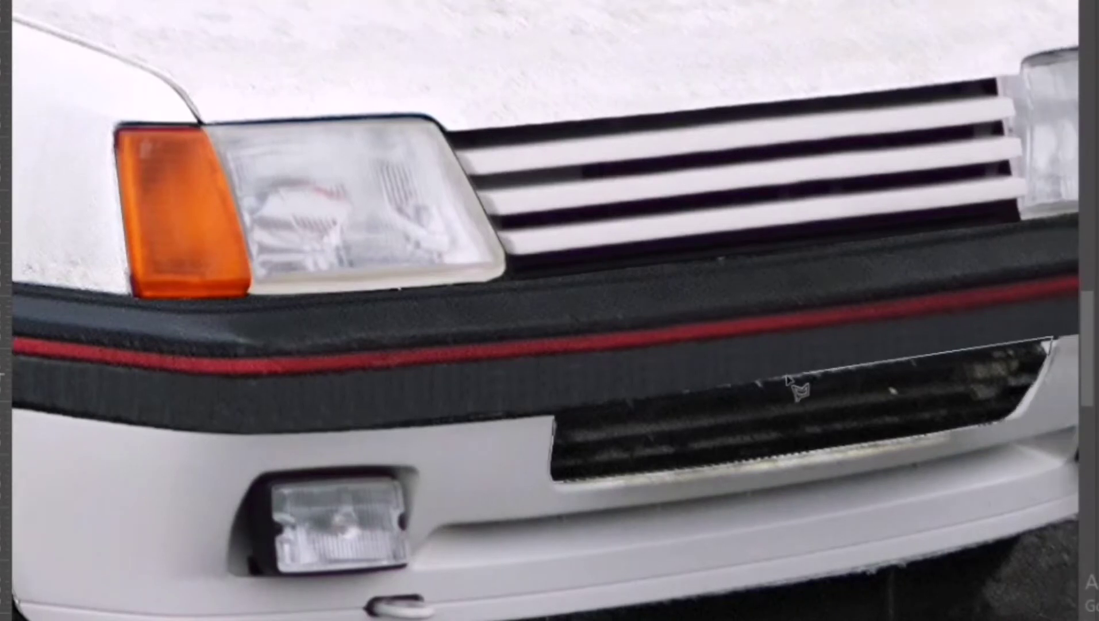
{"action": "double_click", "coordinate": [792, 386]}
{"action": "key", "text": "alt+BackSpace"}
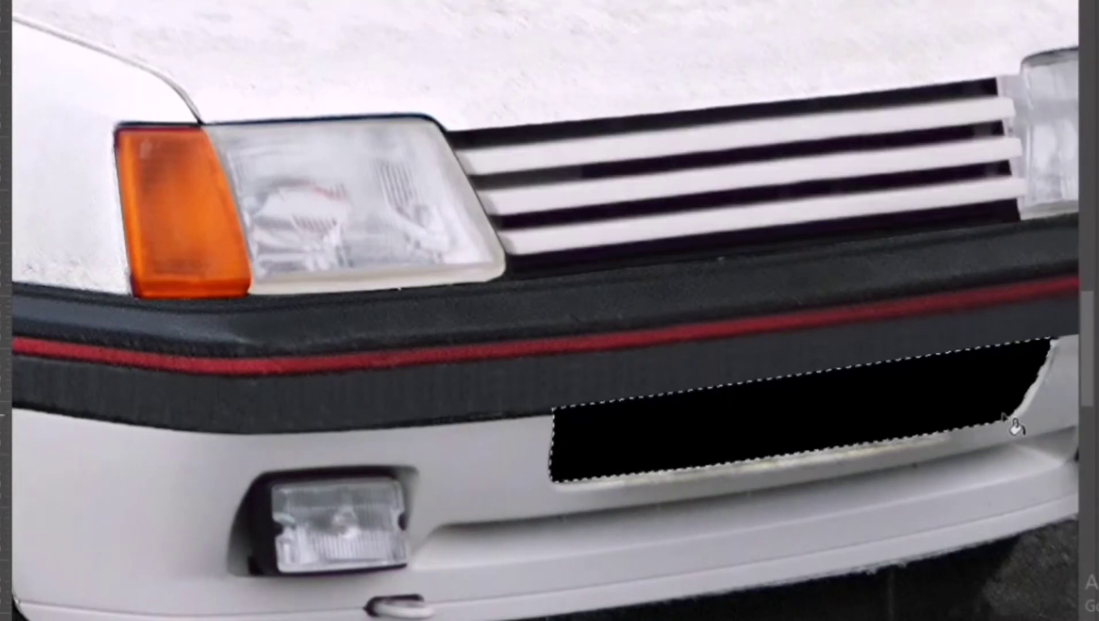
{"action": "key", "text": "ctrl+0"}
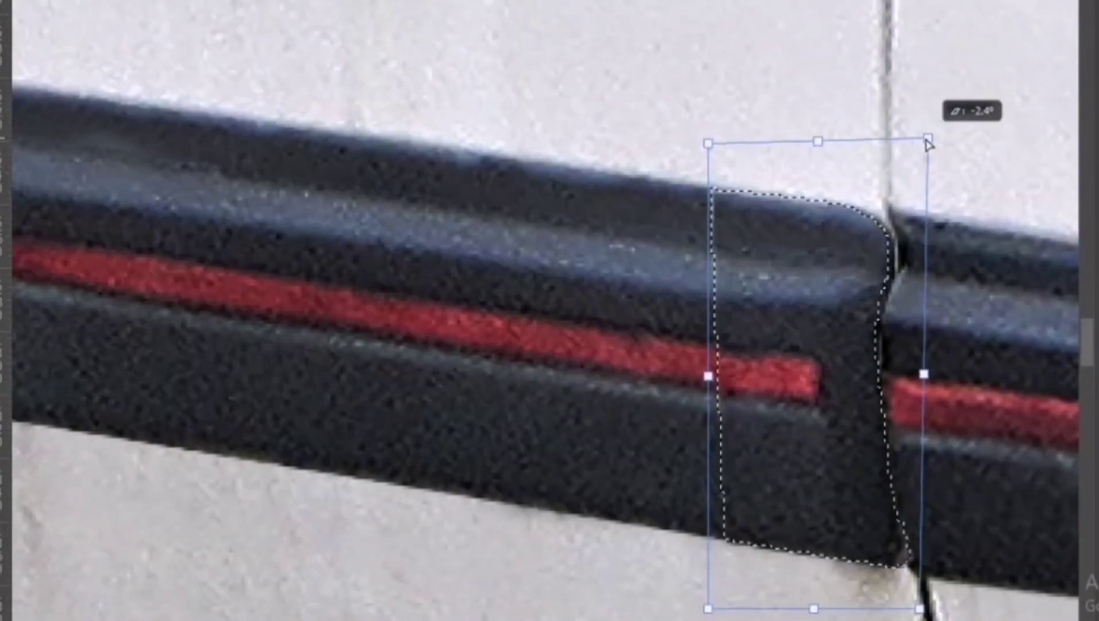
Step: Tidy the rear door seam into a thin dark line and deselect
{"action": "scroll", "coordinate": [754, 357], "scroll_direction": "up", "scroll_amount": 5}
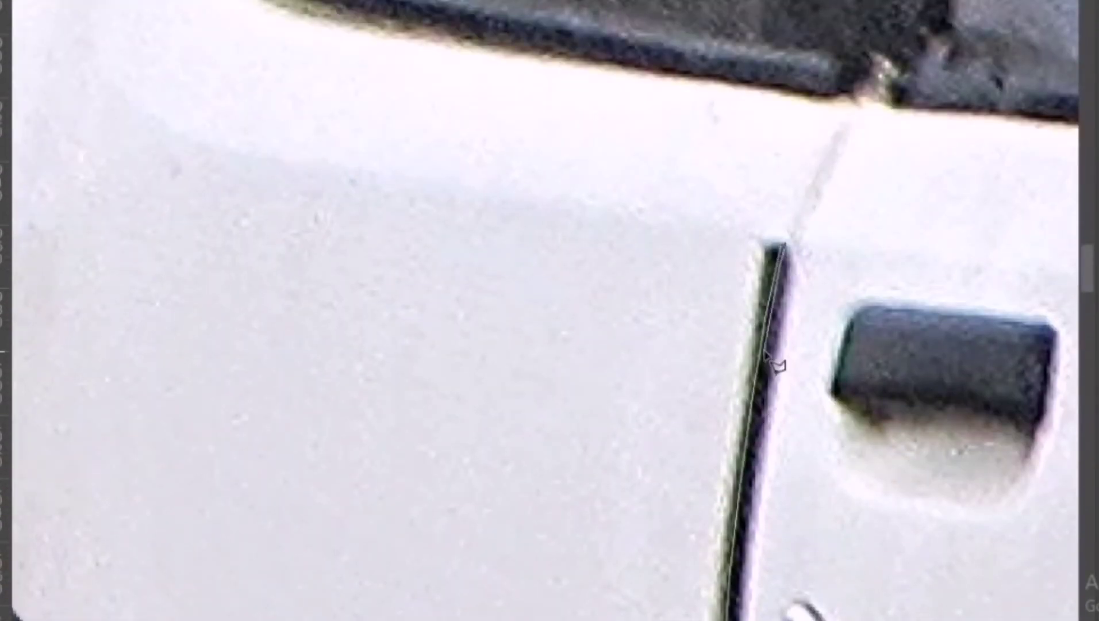
{"action": "scroll", "coordinate": [740, 482], "scroll_direction": "down", "scroll_amount": 2}
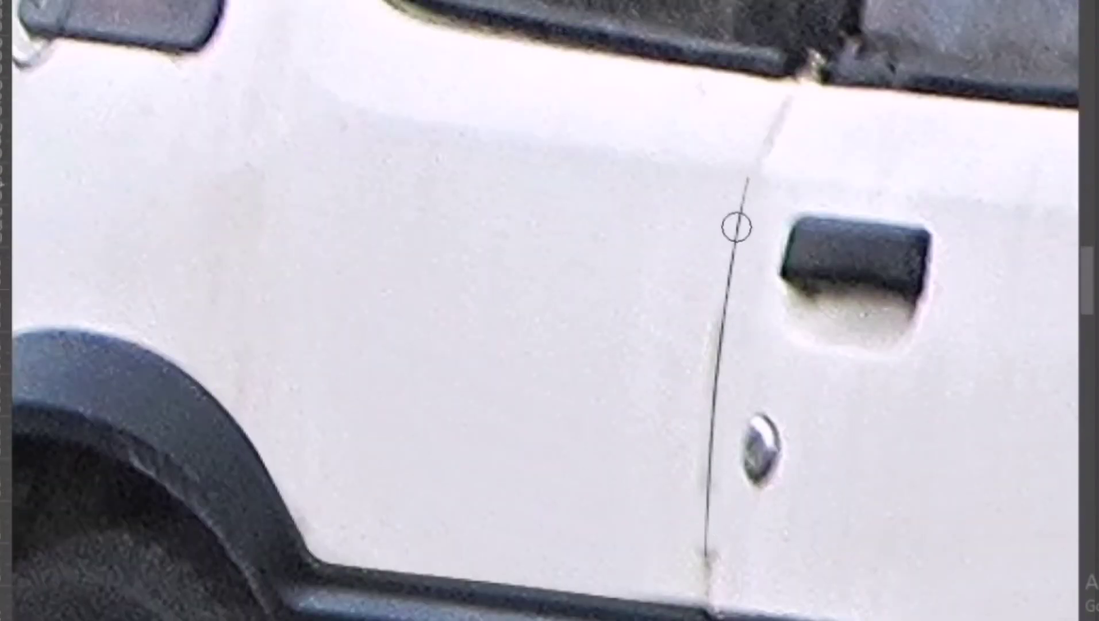
{"action": "left_click_drag", "start_coordinate": [713, 316], "coordinate": [971, 330]}
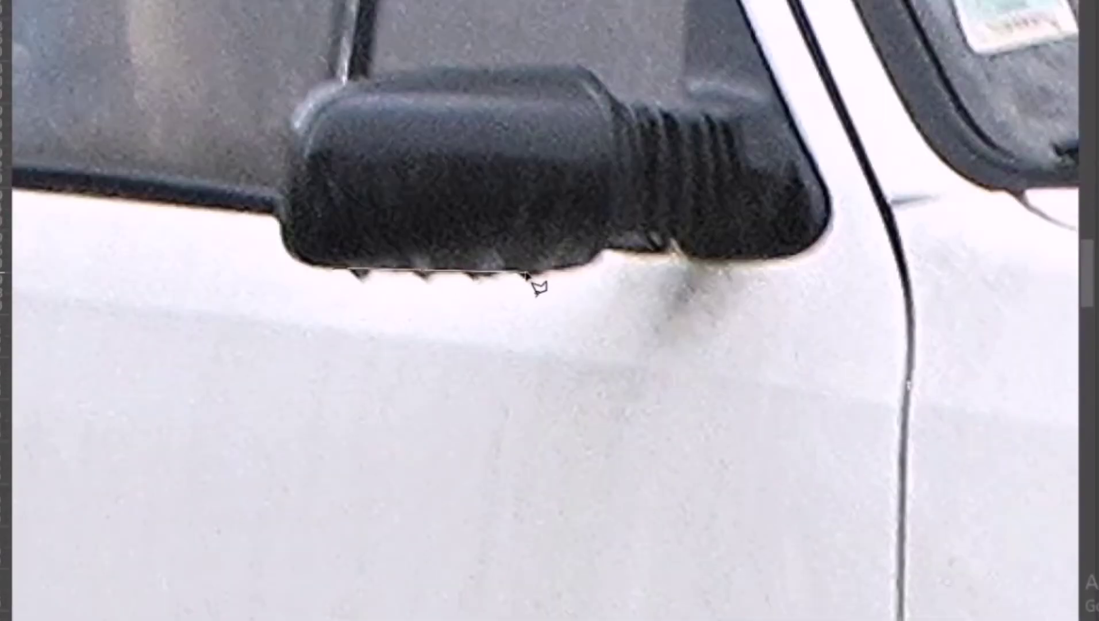
{"action": "key", "text": "ctrl+d"}
Step: Fit the whole car in view and set a Hard Round brush to 89 px
{"action": "left_click_drag", "start_coordinate": [561, 241], "coordinate": [283, 248]}
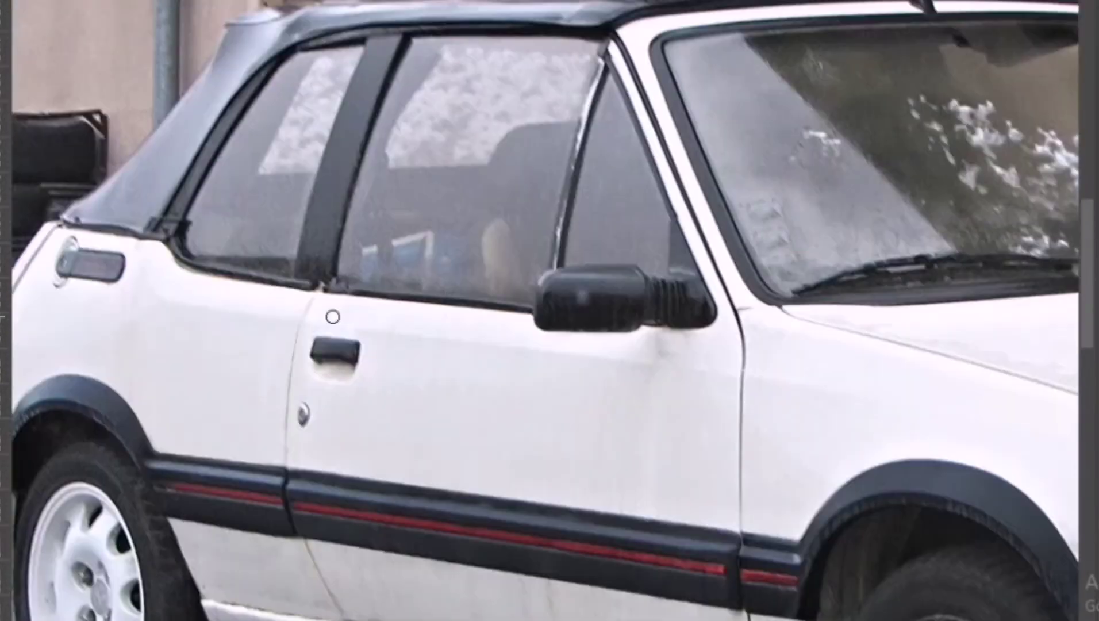
{"action": "key", "text": "ctrl+0"}
{"action": "right_click", "coordinate": [589, 303]}
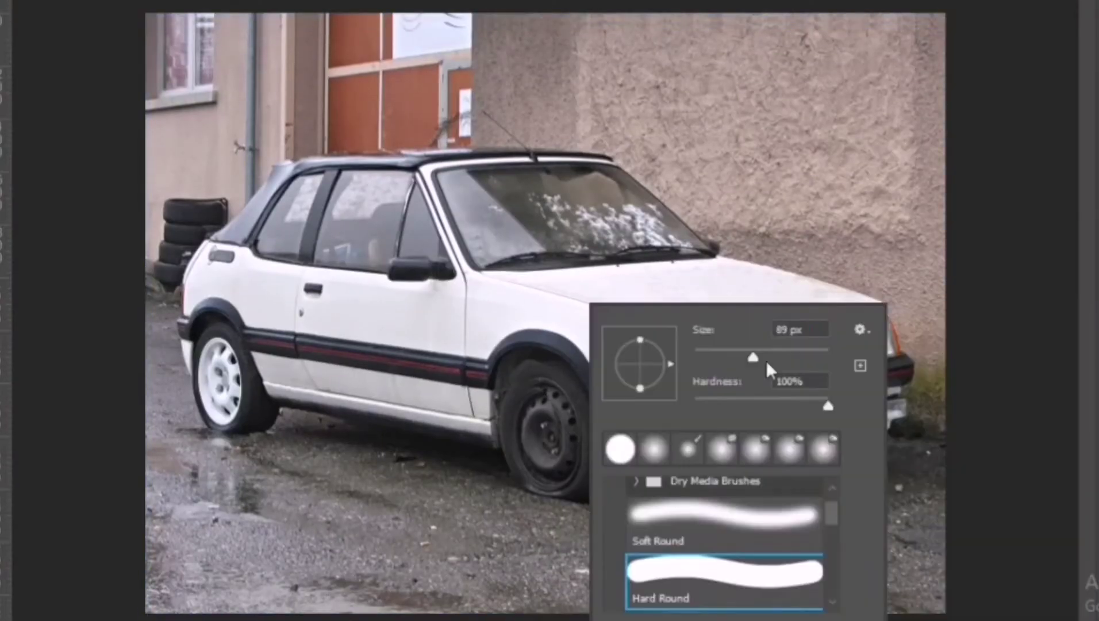
{"action": "key", "text": "Return"}
Step: Place the dark six-spoke wheel over the front steel wheel
{"action": "scroll", "coordinate": [227, 373], "scroll_direction": "up", "scroll_amount": 2}
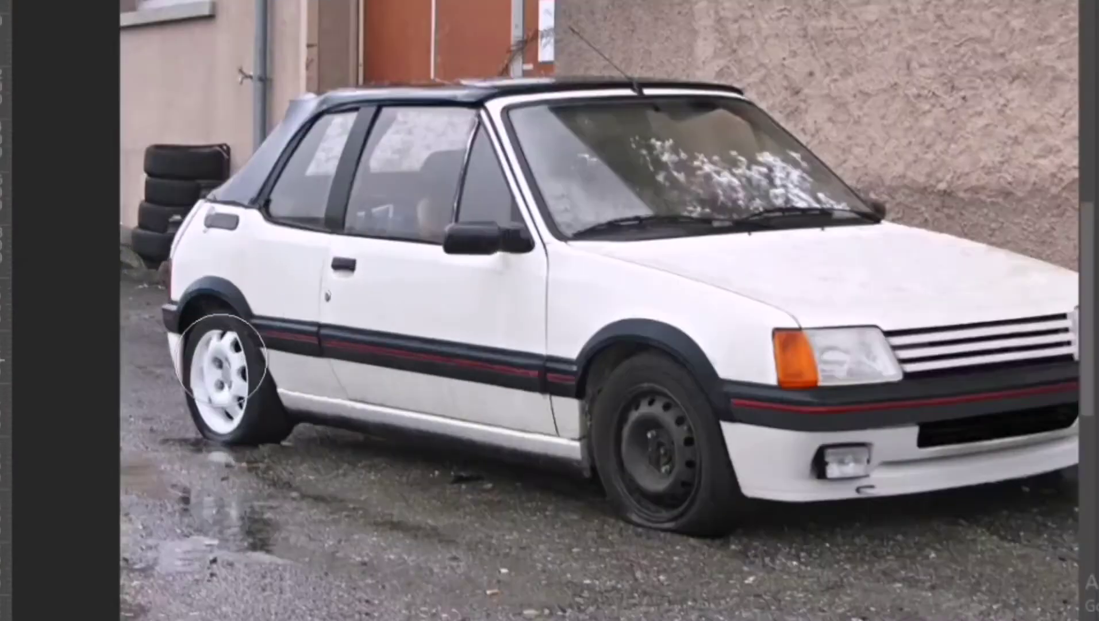
{"action": "scroll", "coordinate": [236, 345], "scroll_direction": "up", "scroll_amount": 3}
{"action": "key", "text": "ctrl+0"}
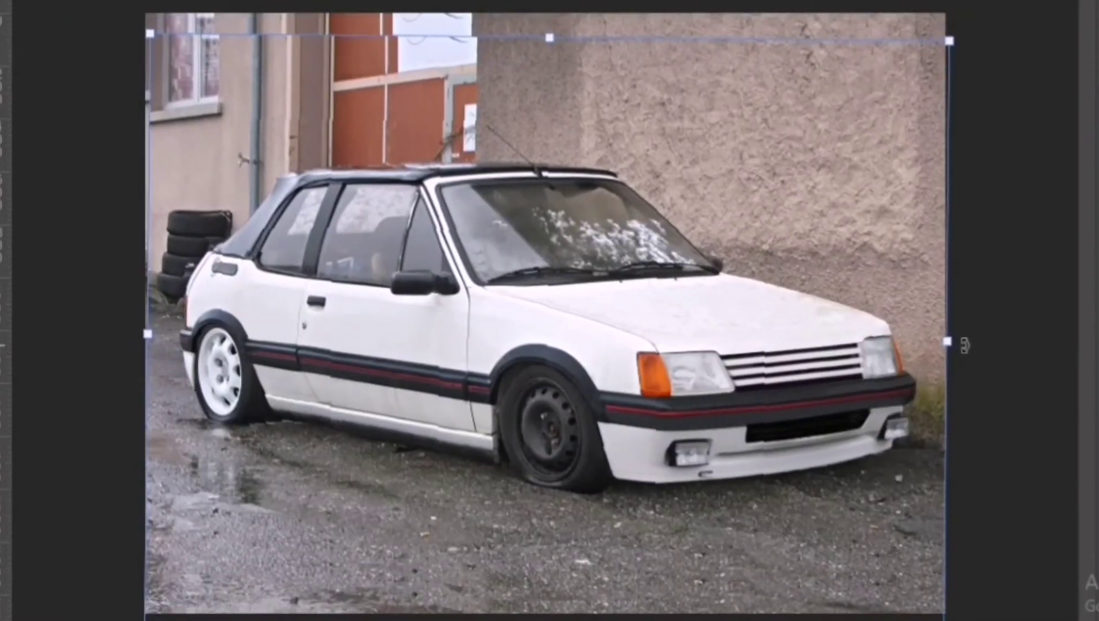
{"action": "left_click_drag", "start_coordinate": [466, 319], "coordinate": [439, 335]}
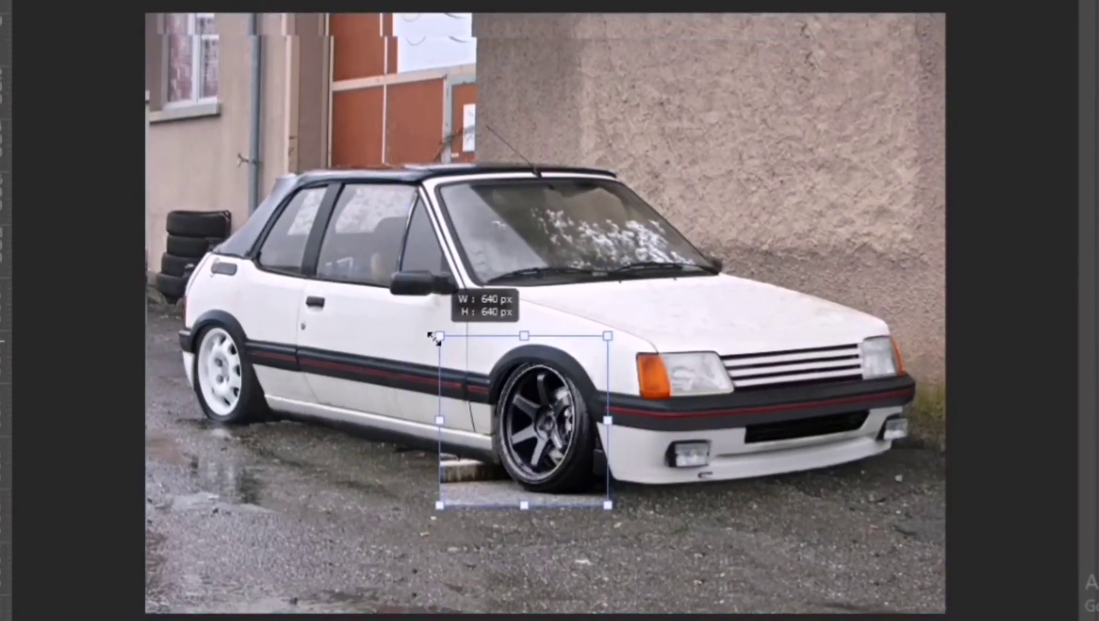
{"action": "key", "text": "Return"}
Step: Paint and clone away the grey patch under the new front tyre
{"action": "scroll", "coordinate": [368, 295], "scroll_direction": "up", "scroll_amount": 3}
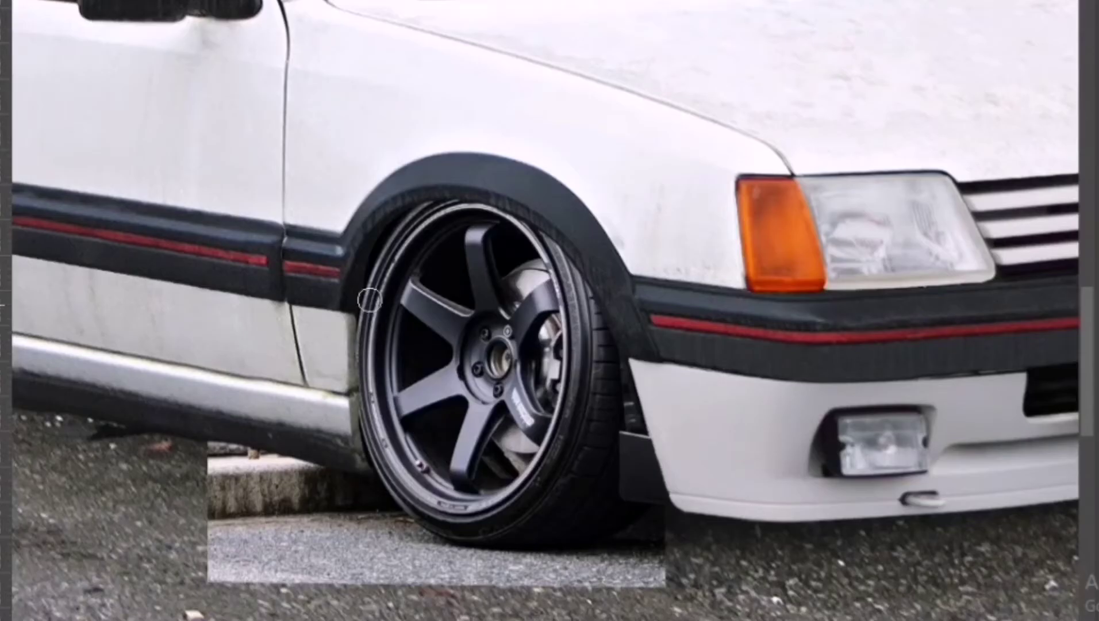
{"action": "scroll", "coordinate": [400, 216], "scroll_direction": "up", "scroll_amount": 3}
{"action": "scroll", "coordinate": [393, 367], "scroll_direction": "down", "scroll_amount": 5}
{"action": "mouse_move", "coordinate": [247, 437]}
{"action": "left_mouse_down"}
{"action": "mouse_move", "coordinate": [294, 454]}
{"action": "mouse_move", "coordinate": [446, 559]}
{"action": "mouse_move", "coordinate": [604, 569]}
{"action": "mouse_move", "coordinate": [463, 556]}
{"action": "left_mouse_up"}
{"action": "key", "text": "s"}
{"action": "scroll", "coordinate": [638, 402], "scroll_direction": "up", "scroll_amount": 5}
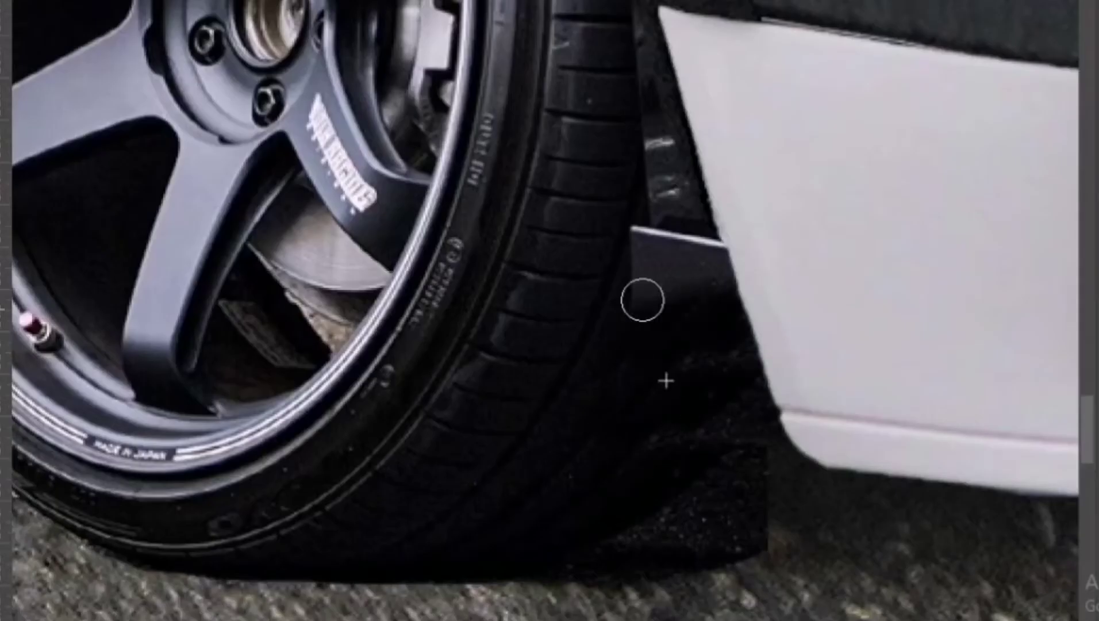
{"action": "scroll", "coordinate": [632, 345], "scroll_direction": "down", "scroll_amount": 3}
{"action": "scroll", "coordinate": [633, 541], "scroll_direction": "down", "scroll_amount": 2}
{"action": "scroll", "coordinate": [627, 563], "scroll_direction": "down", "scroll_amount": 4}
Step: Resize the new wheel to fill the front arch
{"action": "key", "text": "ctrl+t"}
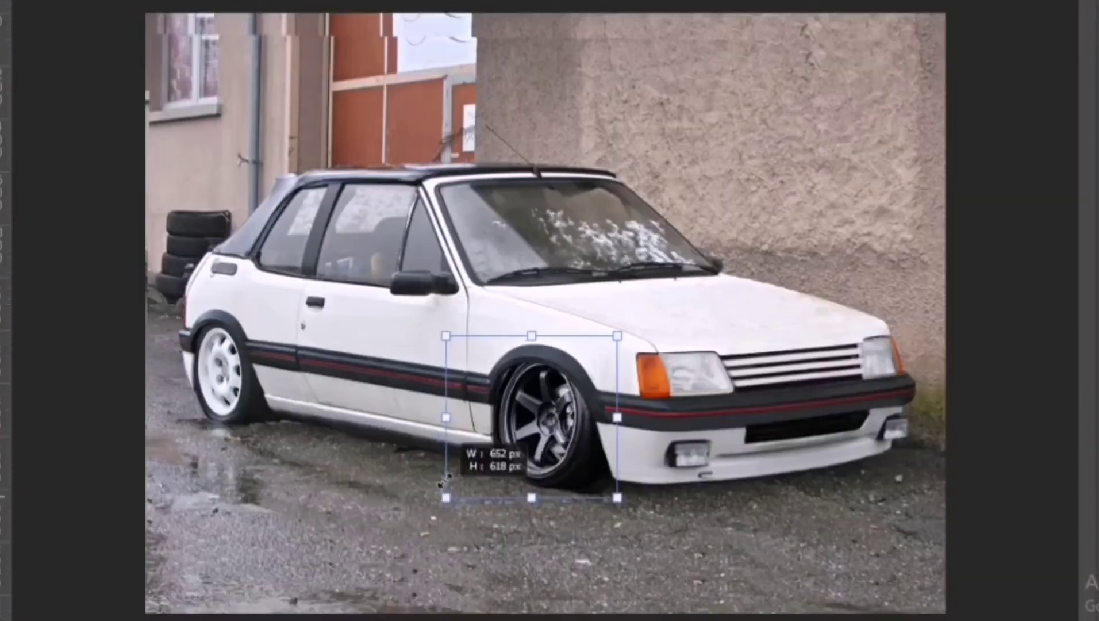
{"action": "left_click_drag", "start_coordinate": [609, 344], "coordinate": [632, 322]}
{"action": "key", "text": "Return"}
{"action": "scroll", "coordinate": [632, 425], "scroll_direction": "up", "scroll_amount": 5}
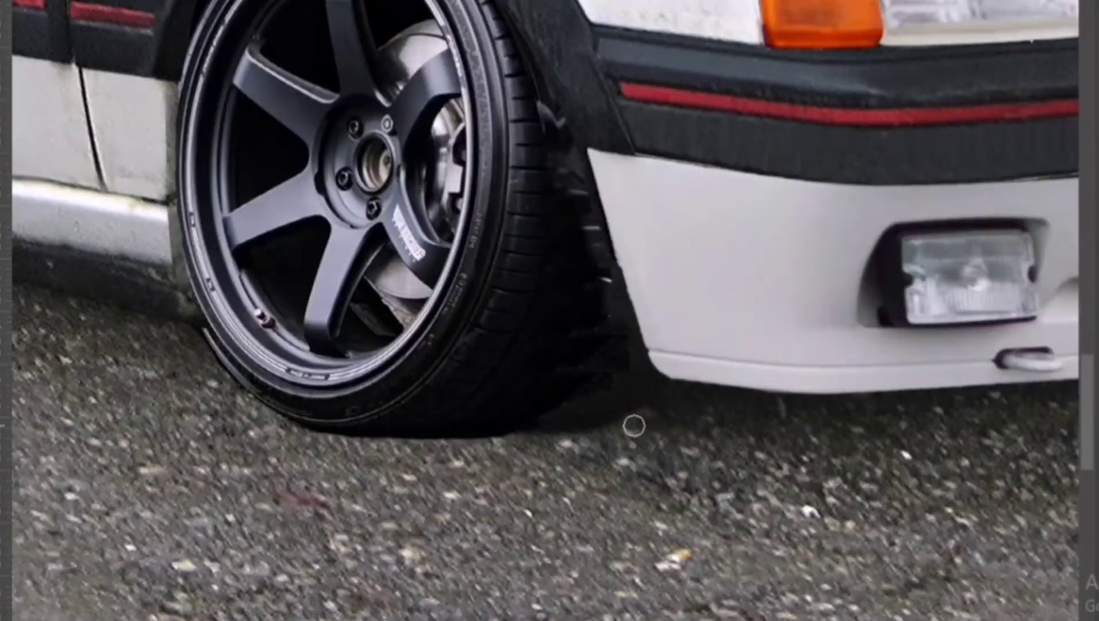
{"action": "scroll", "coordinate": [632, 425], "scroll_direction": "down", "scroll_amount": 3}
{"action": "scroll", "coordinate": [632, 425], "scroll_direction": "down", "scroll_amount": 2}
Step: Check the brush size and fine-tune the front wheel's transform
{"action": "right_click", "coordinate": [554, 292]}
{"action": "key", "text": "Escape"}
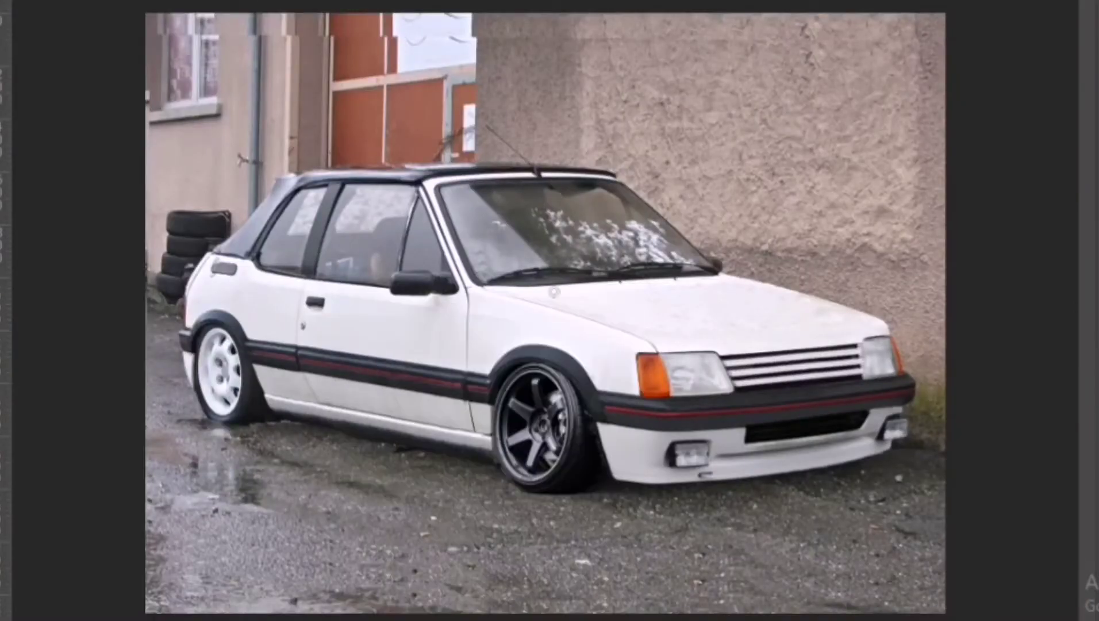
{"action": "scroll", "coordinate": [483, 479], "scroll_direction": "up", "scroll_amount": 5}
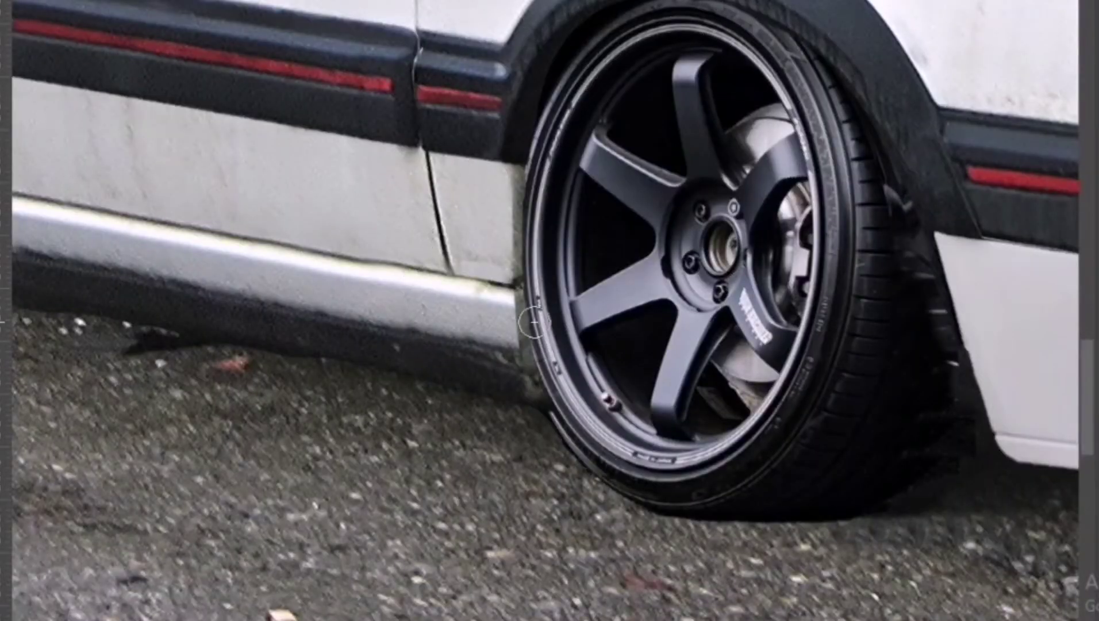
{"action": "key", "text": "ctrl+t"}
{"action": "key", "text": "Return"}
{"action": "scroll", "coordinate": [726, 208], "scroll_direction": "down", "scroll_amount": 5}
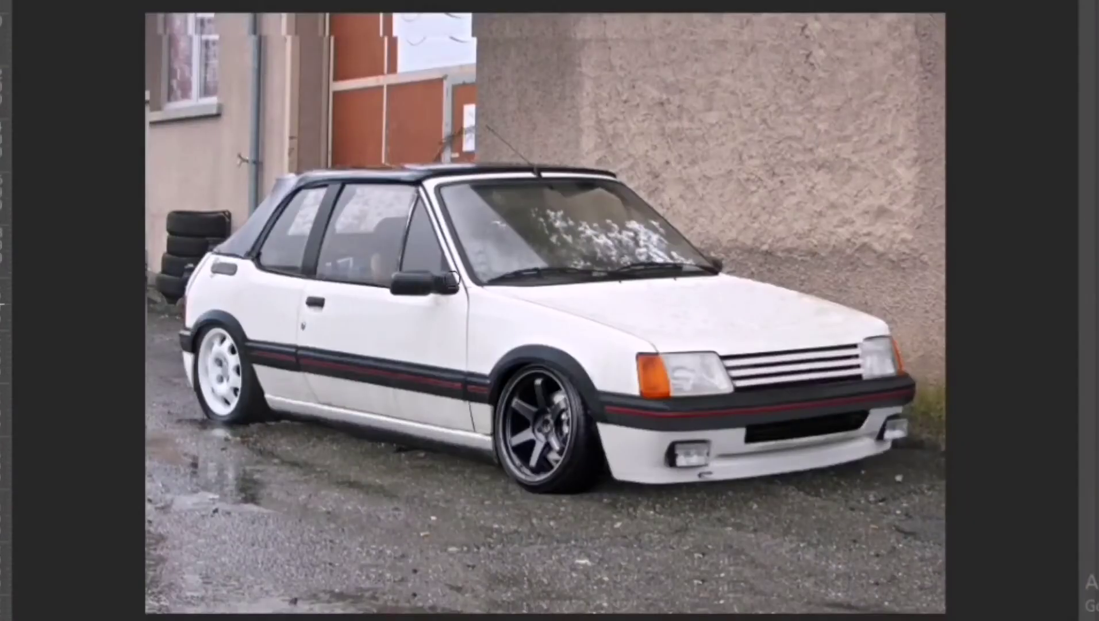
{"action": "key", "text": "ctrl+t"}
Step: Move a copy of the dark wheel onto the rear wheel, tilted about -1.5°
{"action": "key", "text": "Return"}
{"action": "left_click_drag", "start_coordinate": [540, 431], "coordinate": [219, 377]}
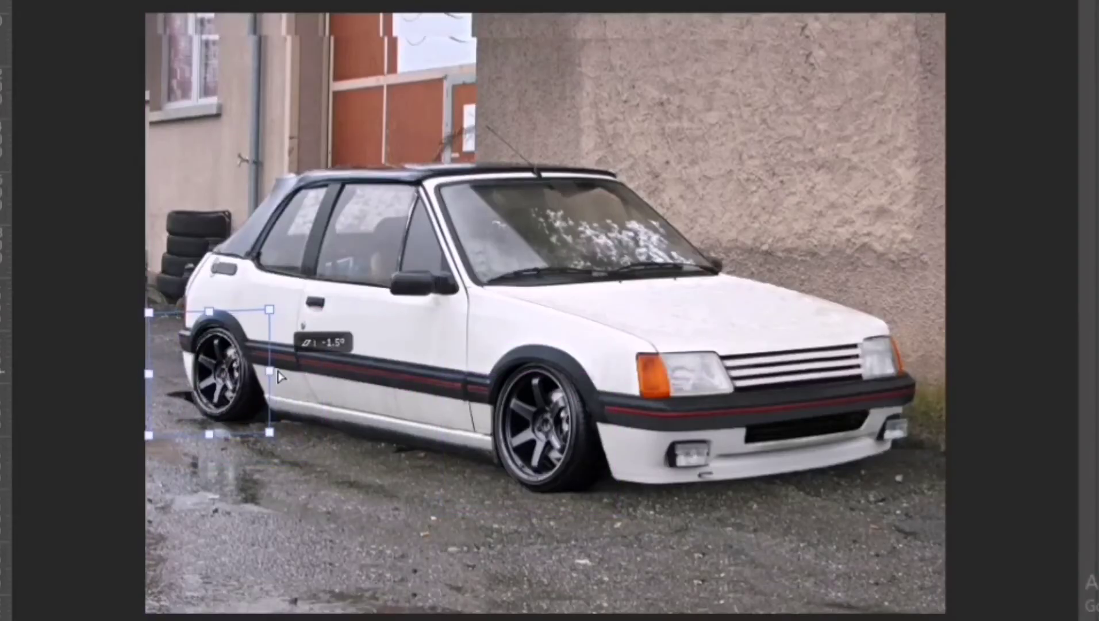
{"action": "left_click_drag", "start_coordinate": [138, 313], "coordinate": [269, 379]}
{"action": "scroll", "coordinate": [172, 380], "scroll_direction": "up", "scroll_amount": 3}
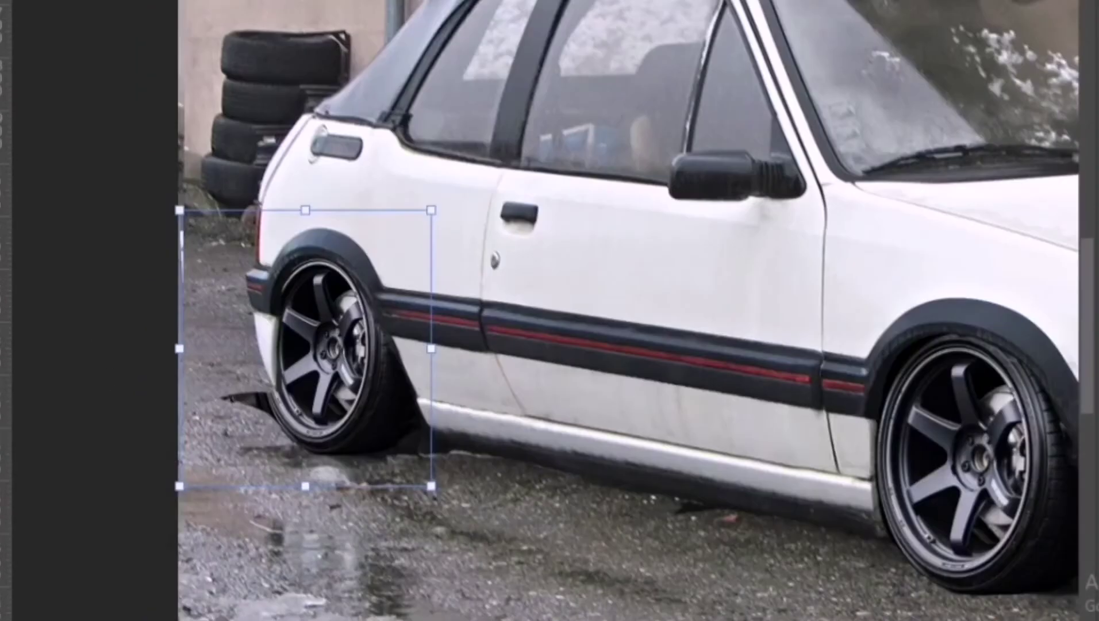
{"action": "key", "text": "Return"}
{"action": "scroll", "coordinate": [172, 380], "scroll_direction": "up", "scroll_amount": 2}
Step: Blend the rear wheel edges with the brush and select the area around it
{"action": "key", "text": "b"}
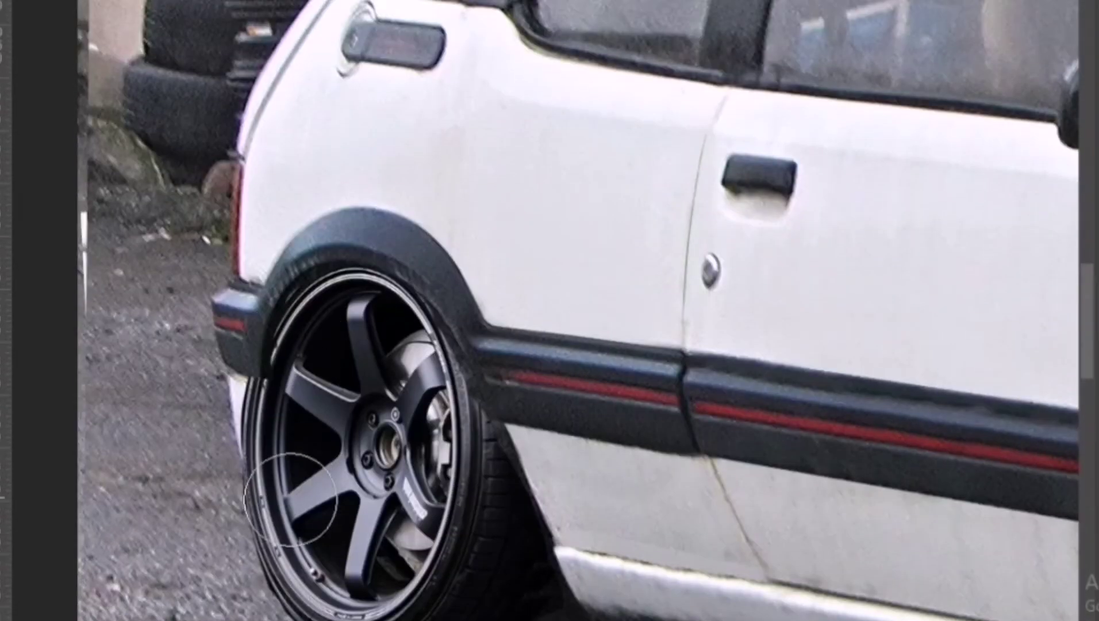
{"action": "key", "text": "ctrl+t"}
{"action": "key", "text": "Return"}
{"action": "scroll", "coordinate": [595, 529], "scroll_direction": "down", "scroll_amount": 2}
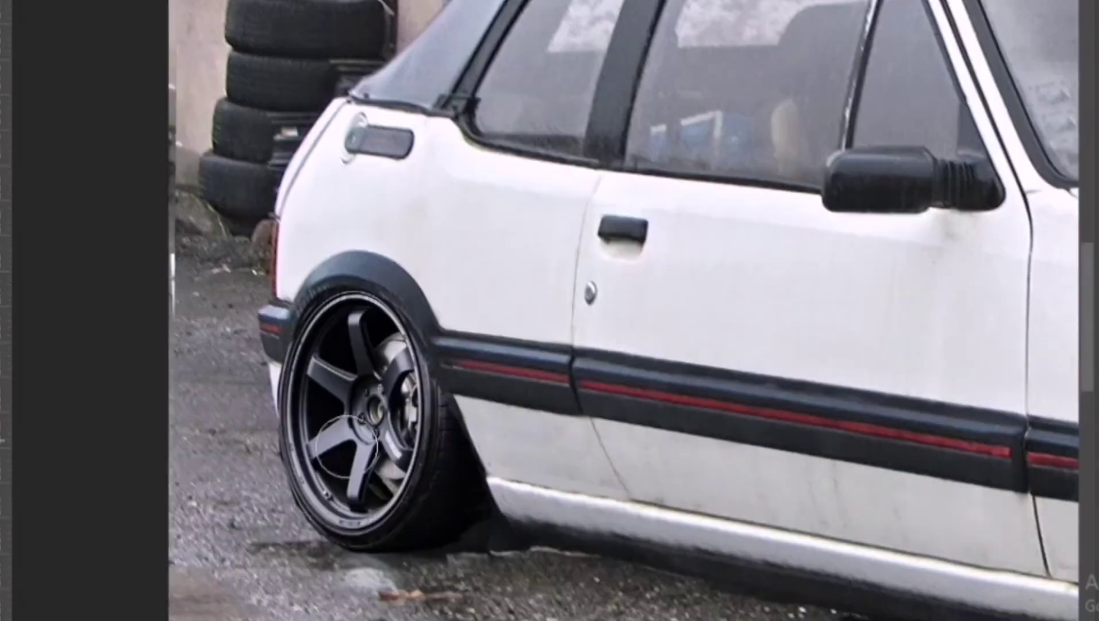
{"action": "scroll", "coordinate": [595, 529], "scroll_direction": "down", "scroll_amount": 2}
{"action": "scroll", "coordinate": [655, 484], "scroll_direction": "down", "scroll_amount": 3}
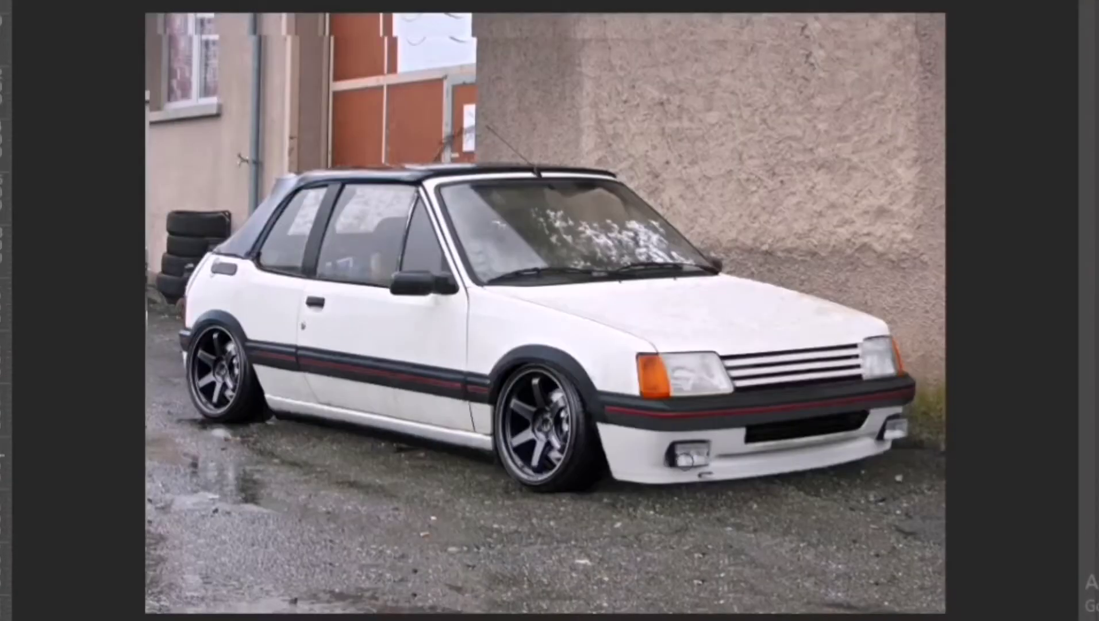
{"action": "left_click_drag", "start_coordinate": [147, 307], "coordinate": [270, 421]}
Step: Move the rear wheel copy down onto the ground as a reflection
{"action": "left_click_drag", "start_coordinate": [216, 388], "coordinate": [216, 497]}
{"action": "key", "text": "Return"}
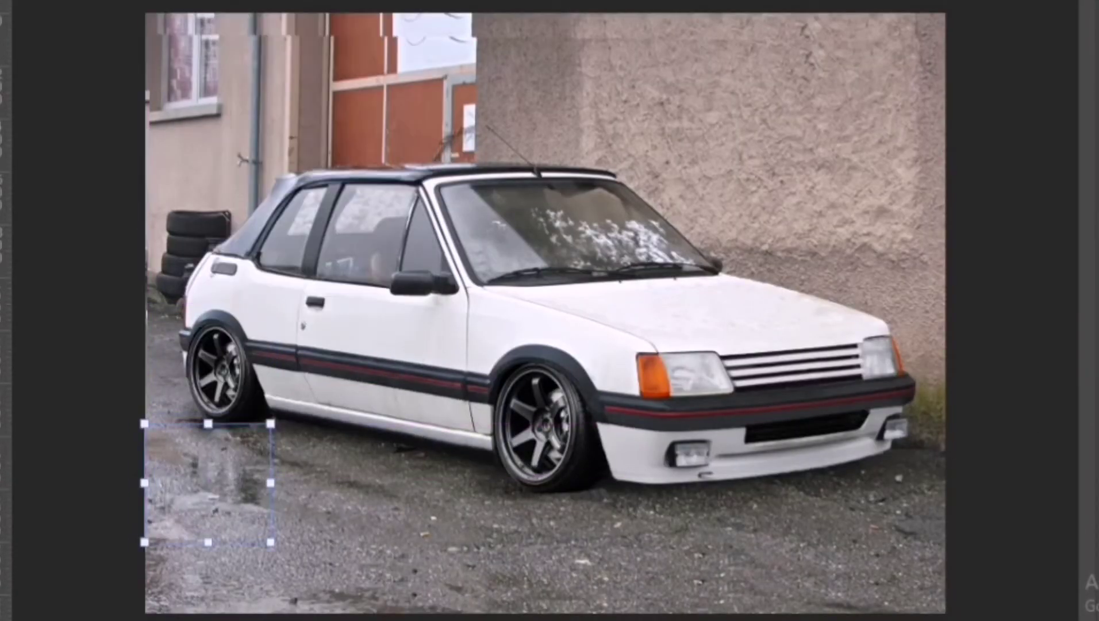
{"action": "key", "text": "ctrl+d"}
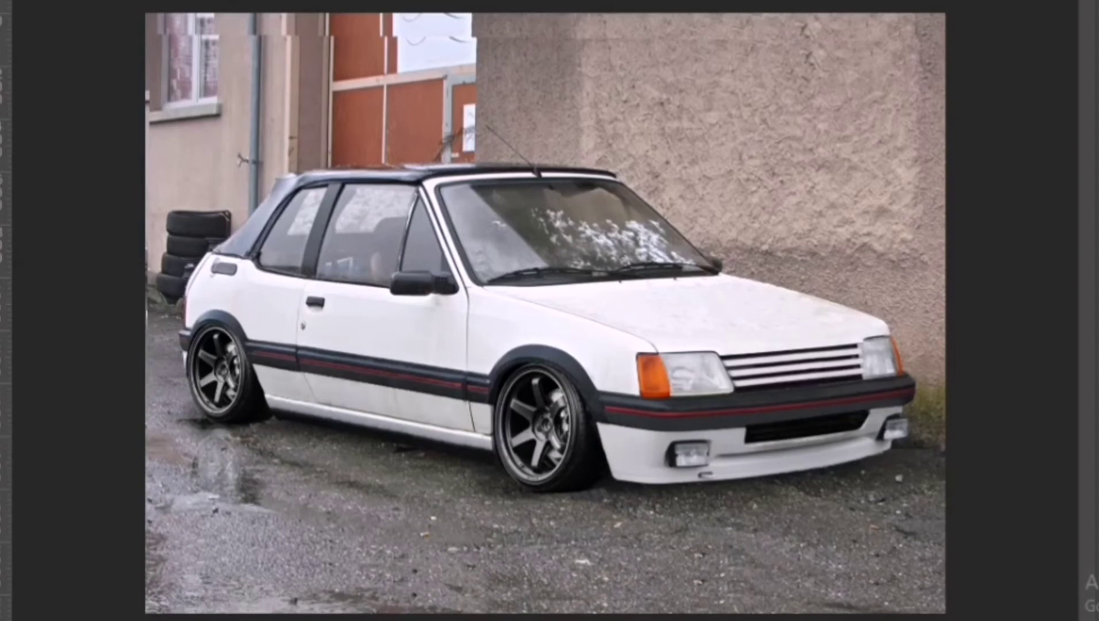
Step: Copy the front wheel area and move it below the car as a reflection
{"action": "left_click_drag", "start_coordinate": [437, 338], "coordinate": [615, 509]}
{"action": "right_click", "coordinate": [530, 398]}
{"action": "left_click", "coordinate": [598, 409]}
{"action": "left_click_drag", "start_coordinate": [598, 408], "coordinate": [578, 541]}
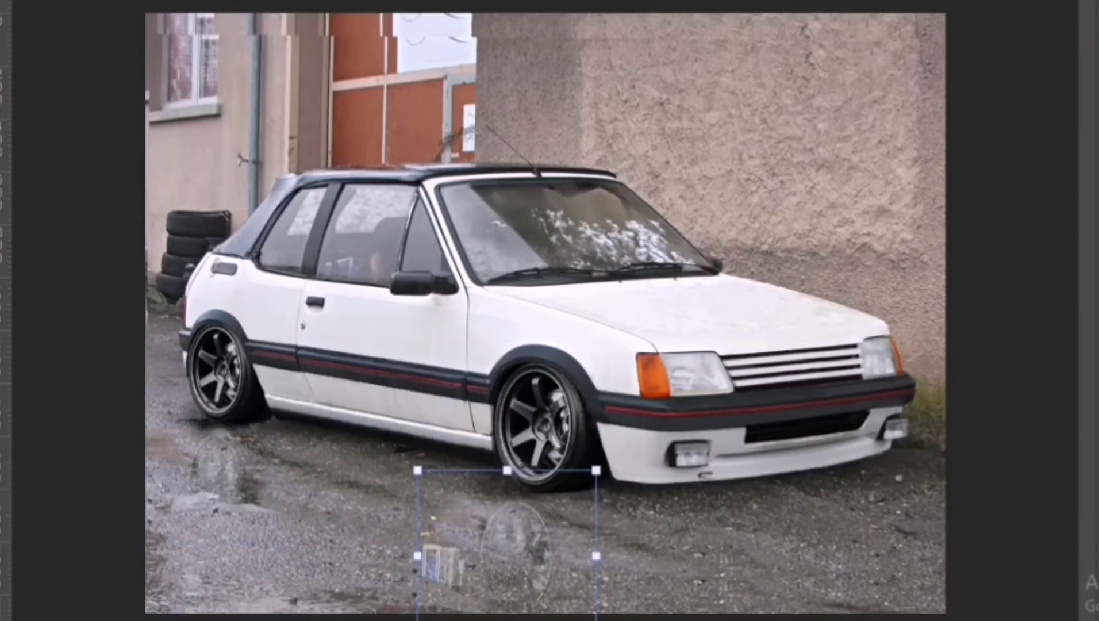
{"action": "key", "text": "Return"}
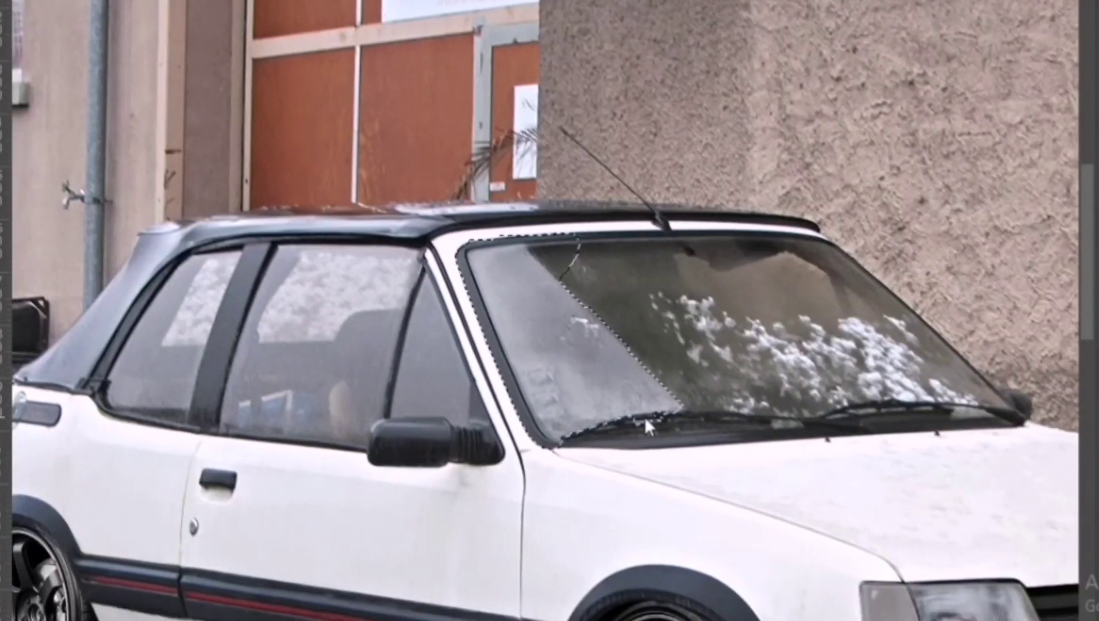
Step: Lasso the fog light and Content-Aware fill it with surrounding bumper
{"action": "left_click_drag", "start_coordinate": [646, 426], "coordinate": [320, 407]}
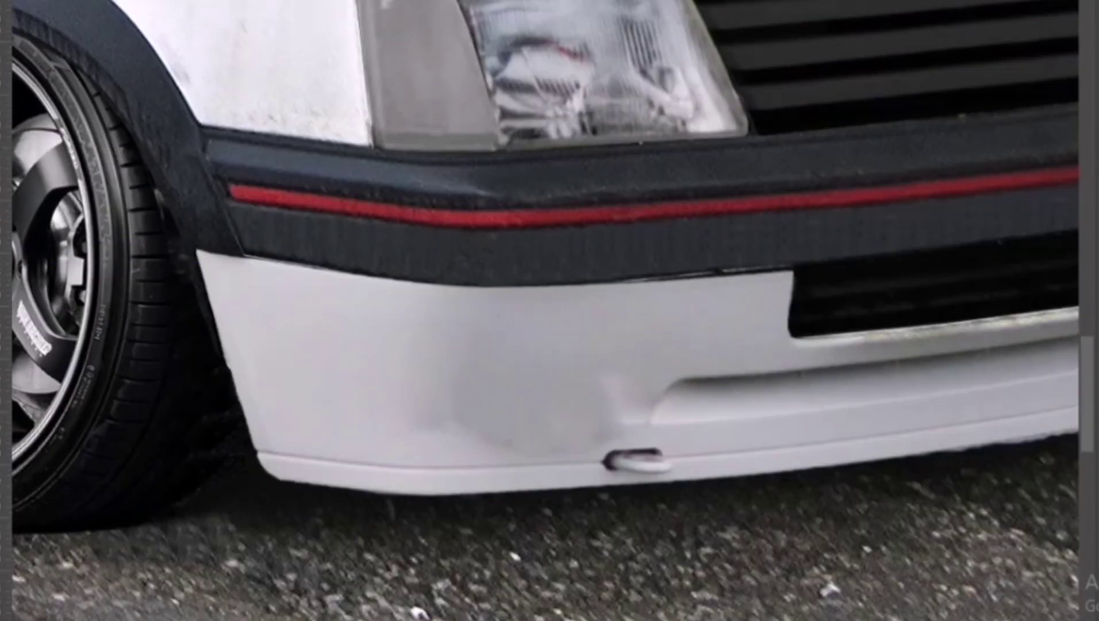
{"action": "double_click", "coordinate": [765, 300]}
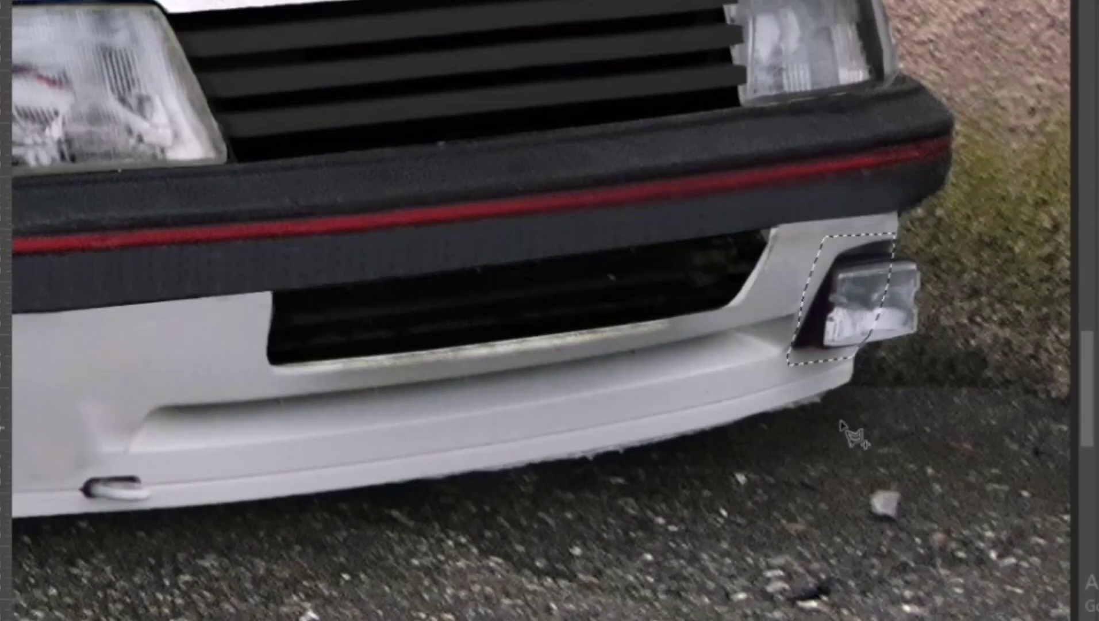
{"action": "key", "text": "shift+F5"}
{"action": "key", "text": "Return"}
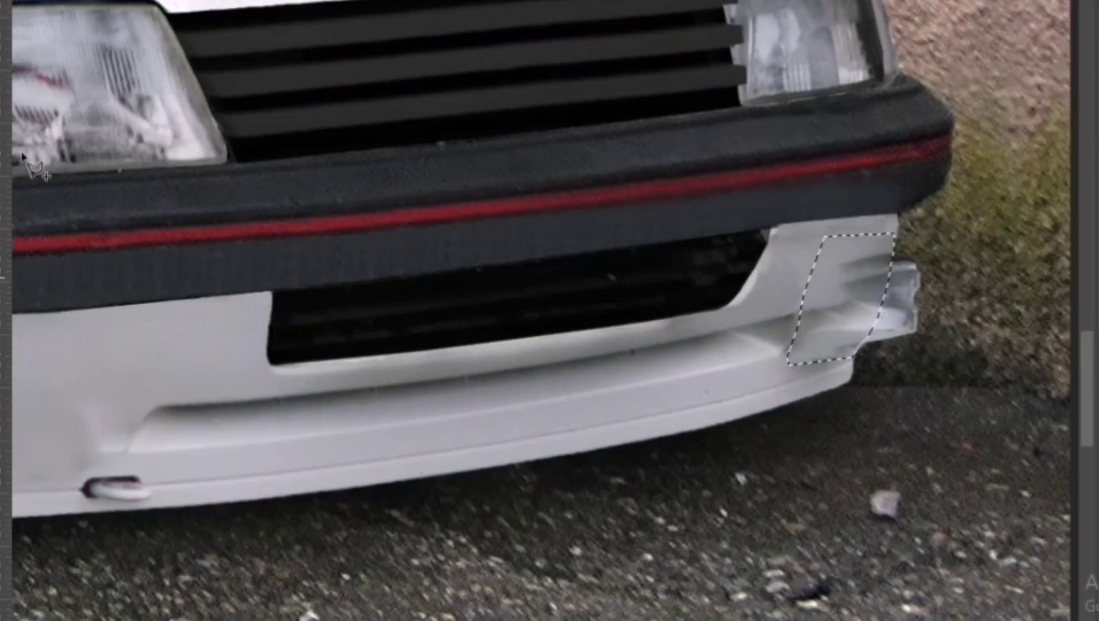
Step: Paint the crumpled bumper corner smooth white and deselect
{"action": "mouse_move", "coordinate": [872, 277]}
{"action": "left_mouse_down"}
{"action": "mouse_move", "coordinate": [845, 323]}
{"action": "mouse_move", "coordinate": [914, 279]}
{"action": "mouse_move", "coordinate": [950, 326]}
{"action": "left_mouse_up"}
{"action": "key", "text": "ctrl+d"}
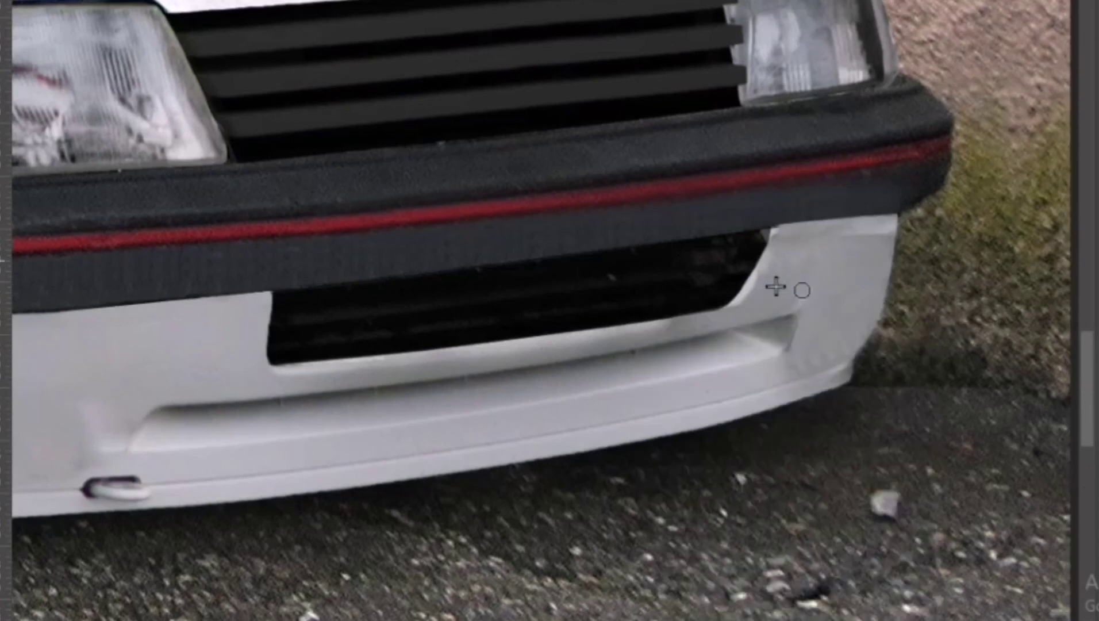
{"action": "key", "text": "ctrl+0"}
{"action": "scroll", "coordinate": [356, 381], "scroll_direction": "up", "scroll_amount": 5}
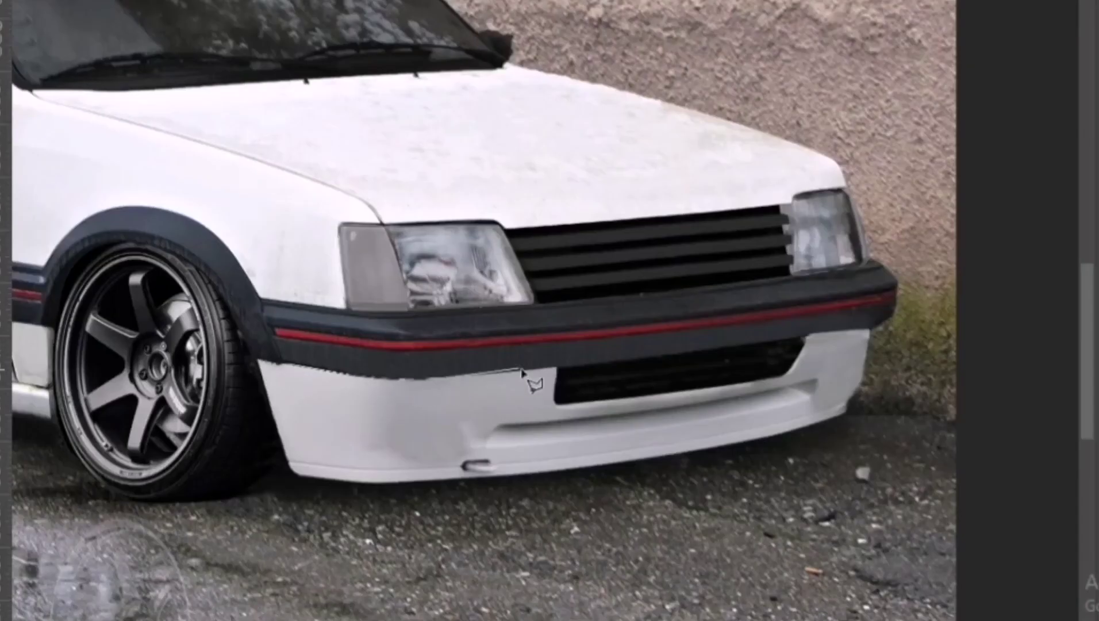
Step: Lasso the bumper's top edge and add a reversed Radial Gradient Fill over it
{"action": "left_click", "coordinate": [459, 388]}
{"action": "double_click", "coordinate": [358, 385]}
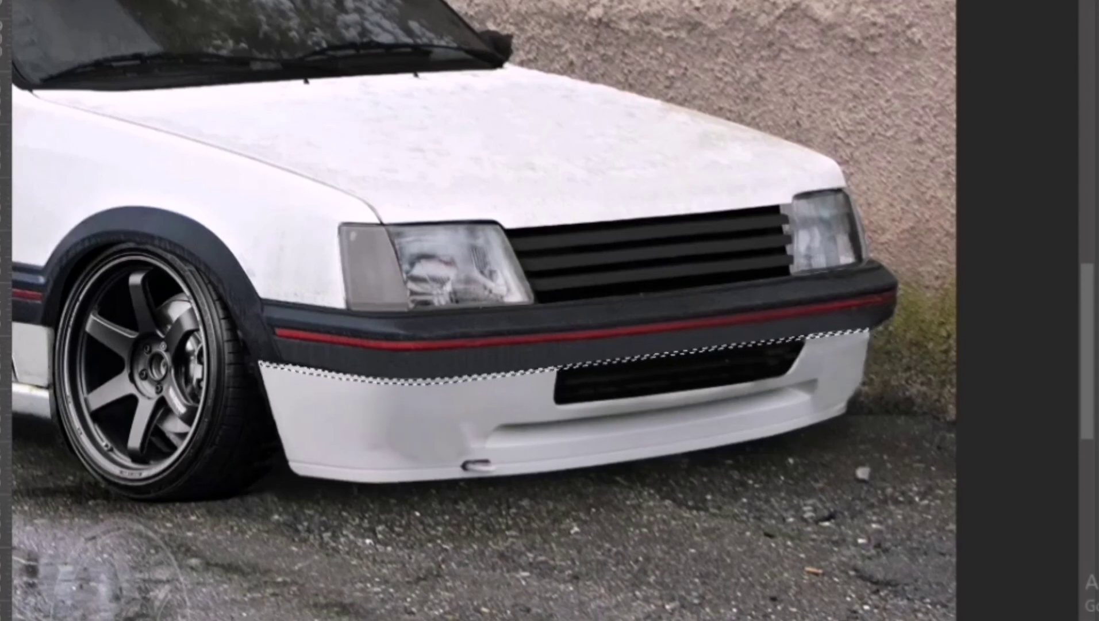
{"action": "left_click", "coordinate": [1016, 424]}
{"action": "left_click", "coordinate": [1037, 377]}
{"action": "left_click", "coordinate": [1028, 412]}
{"action": "left_click", "coordinate": [1001, 480]}
{"action": "left_click", "coordinate": [1049, 453]}
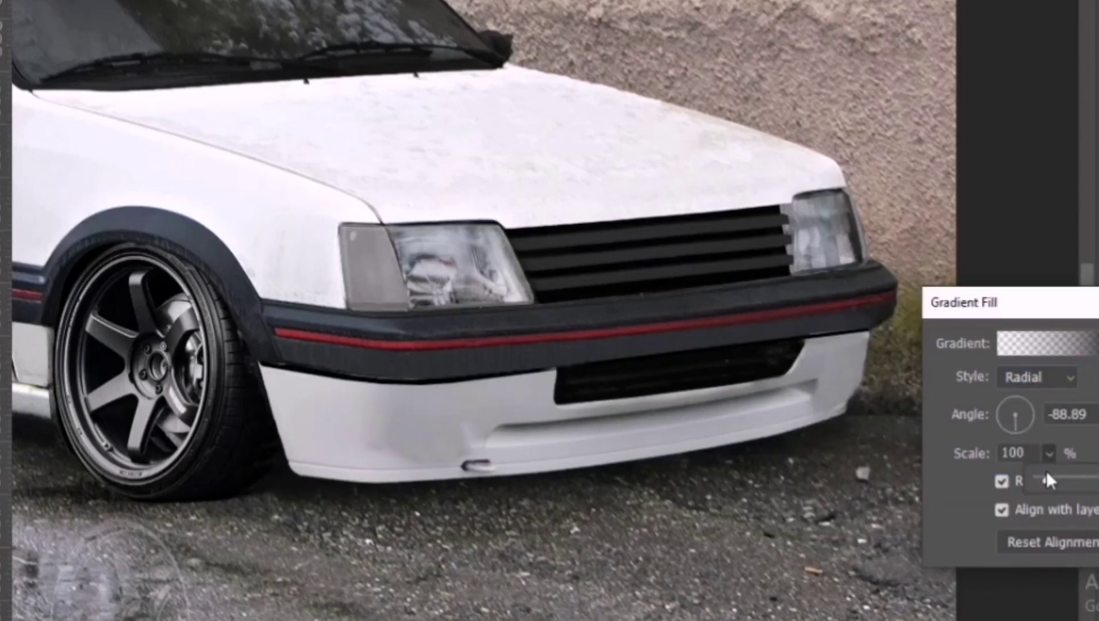
{"action": "key", "text": "Return"}
{"action": "key", "text": "ctrl+t"}
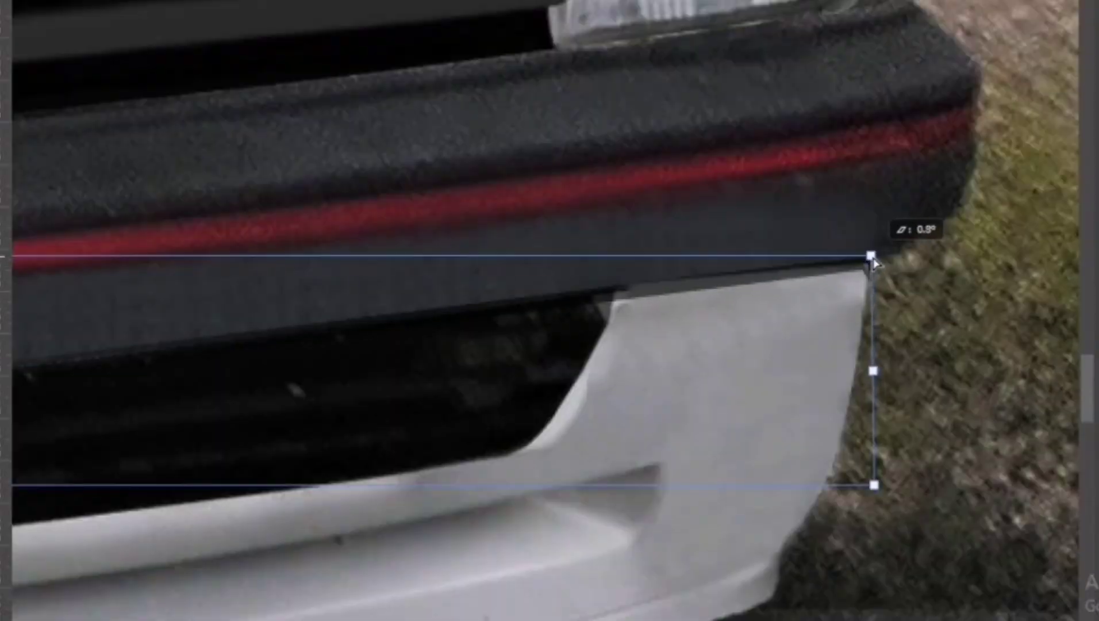